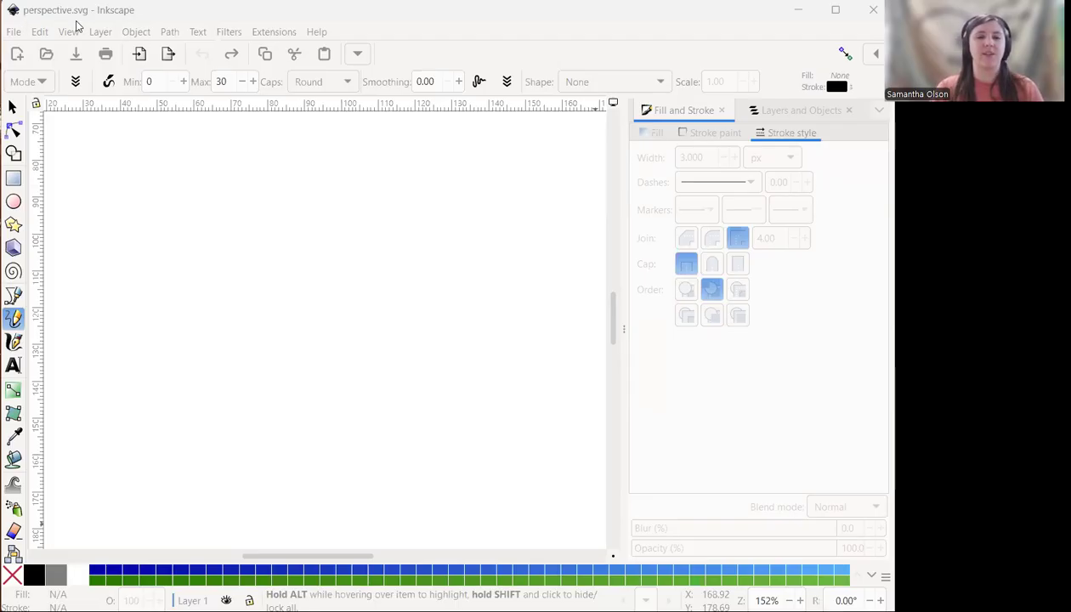
# - Rename Layer 1 as Road
pyautogui.click(525, 18)
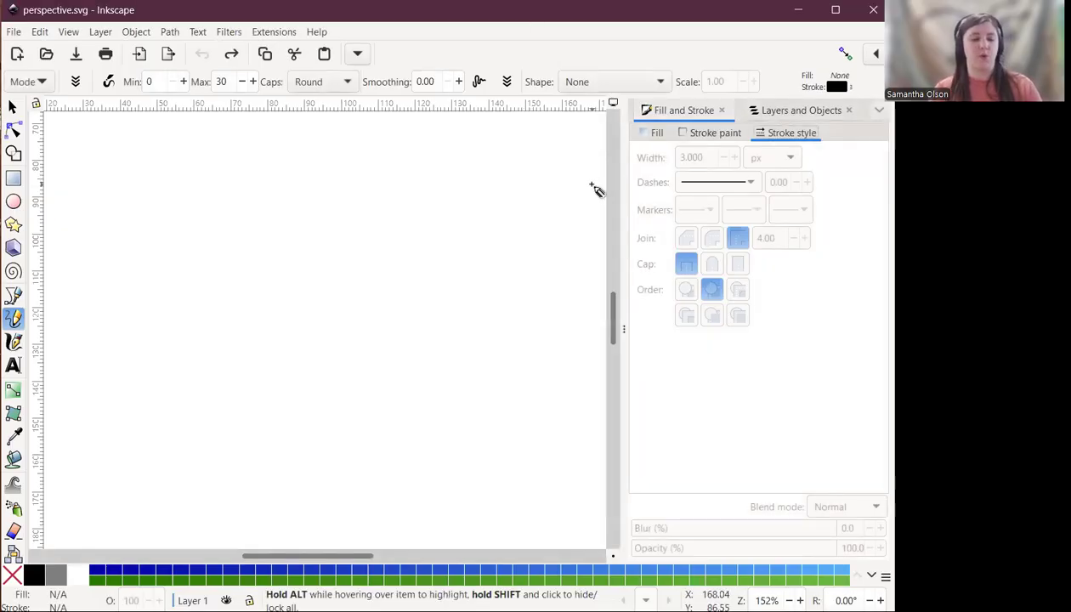
pyautogui.scroll(-1, 418, 222)
pyautogui.scroll(-1, 418, 222)
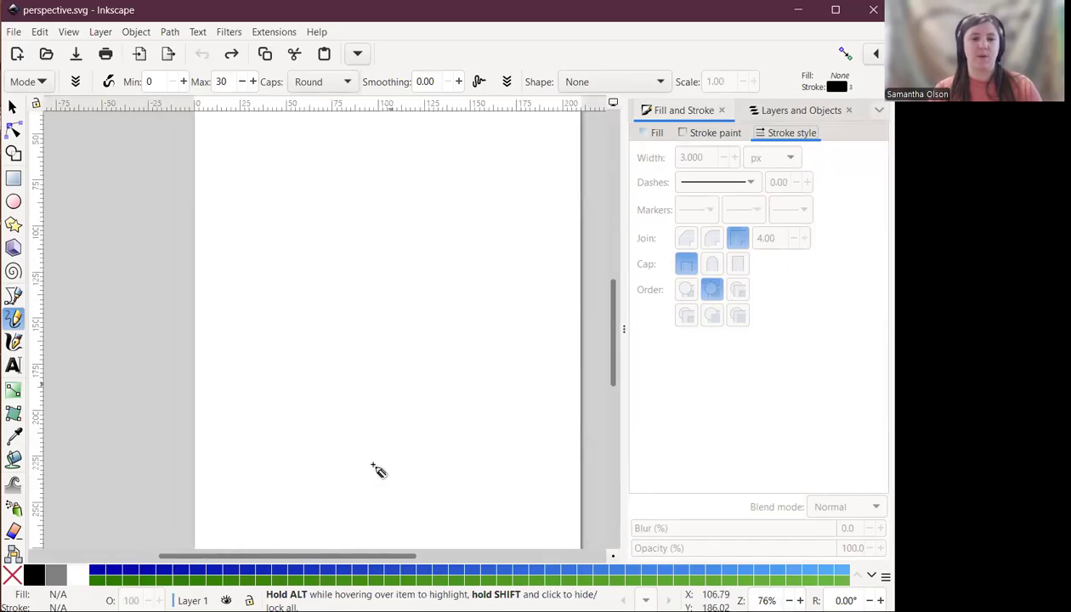
pyautogui.moveTo(344, 558); pyautogui.dragTo(367, 563)
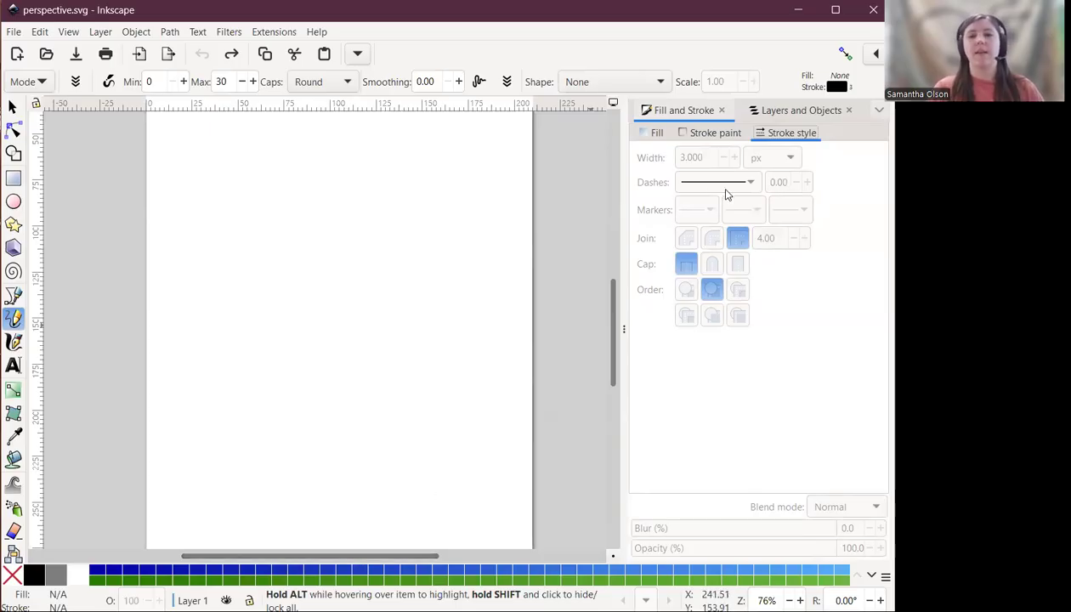
pyautogui.click(787, 115)
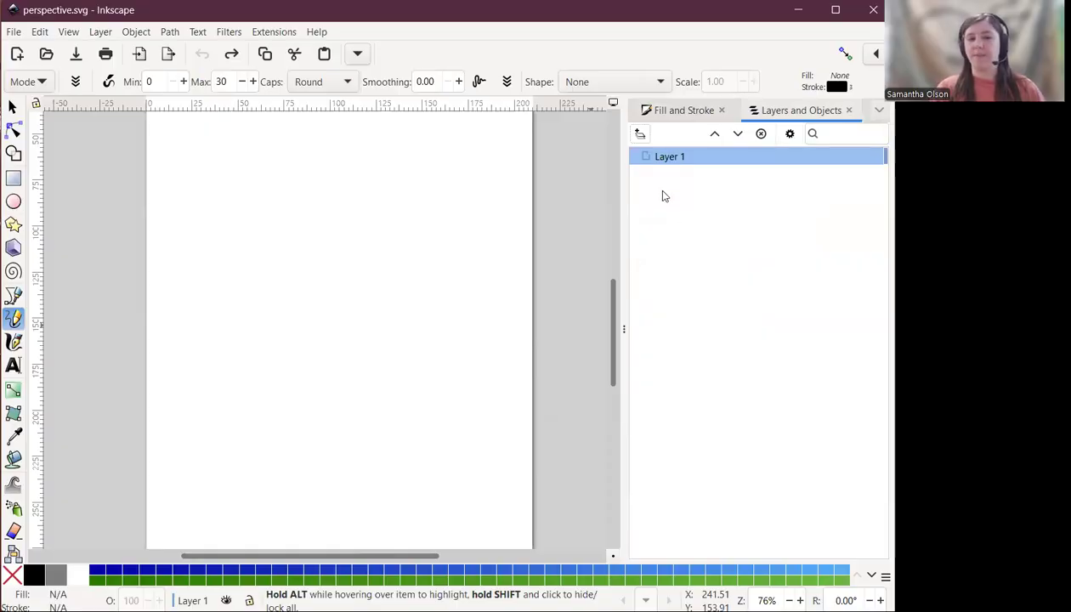
pyautogui.click(667, 163)
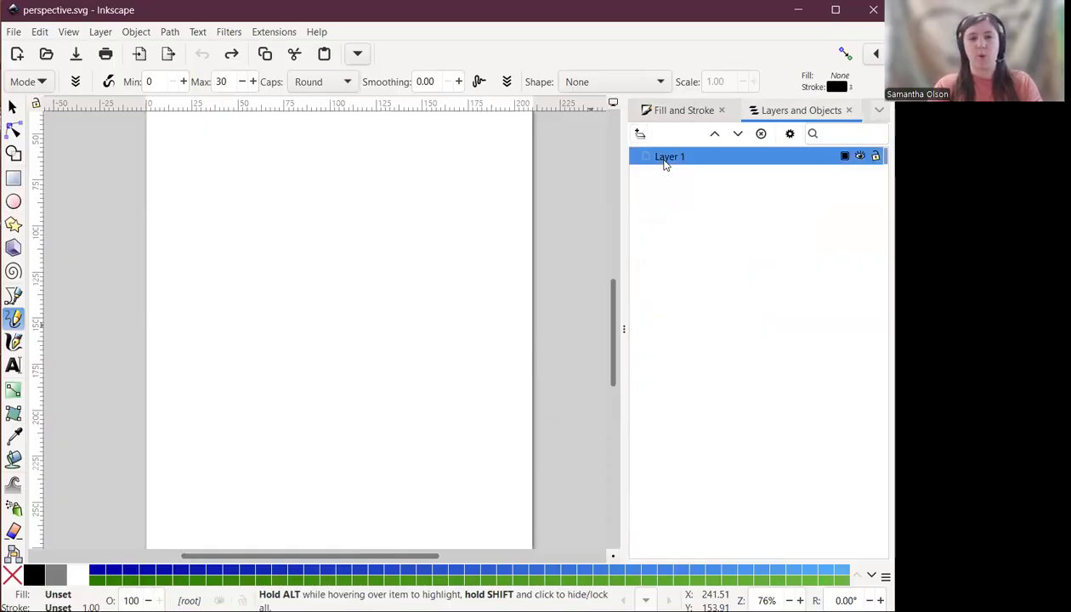
pyautogui.press('Escape')
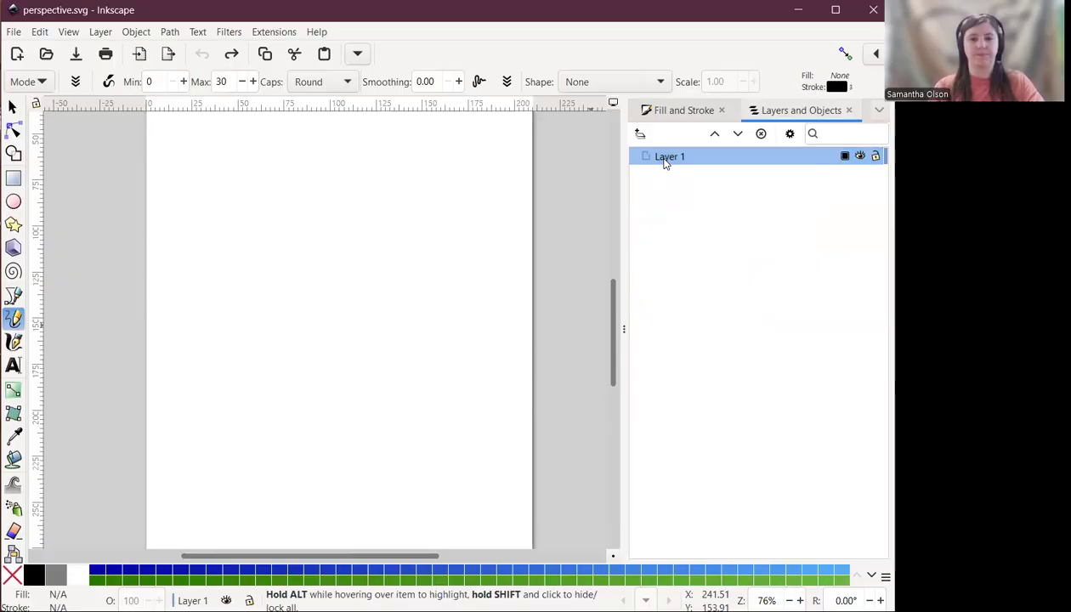
pyautogui.doubleClick(666, 164)
pyautogui.write('Road')
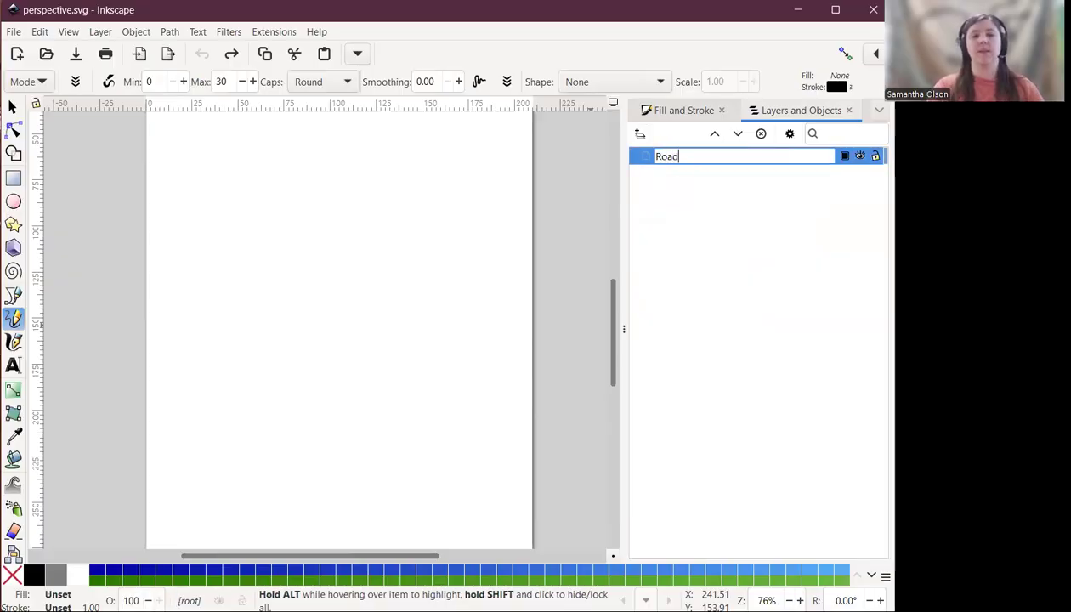
pyautogui.press('Return')
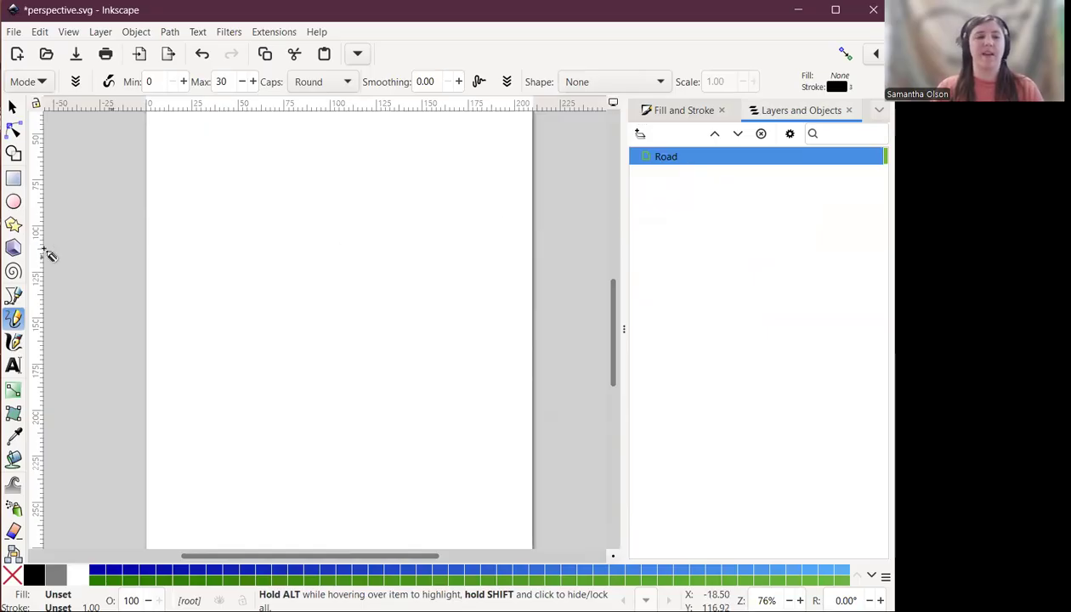
pyautogui.click(117, 273)
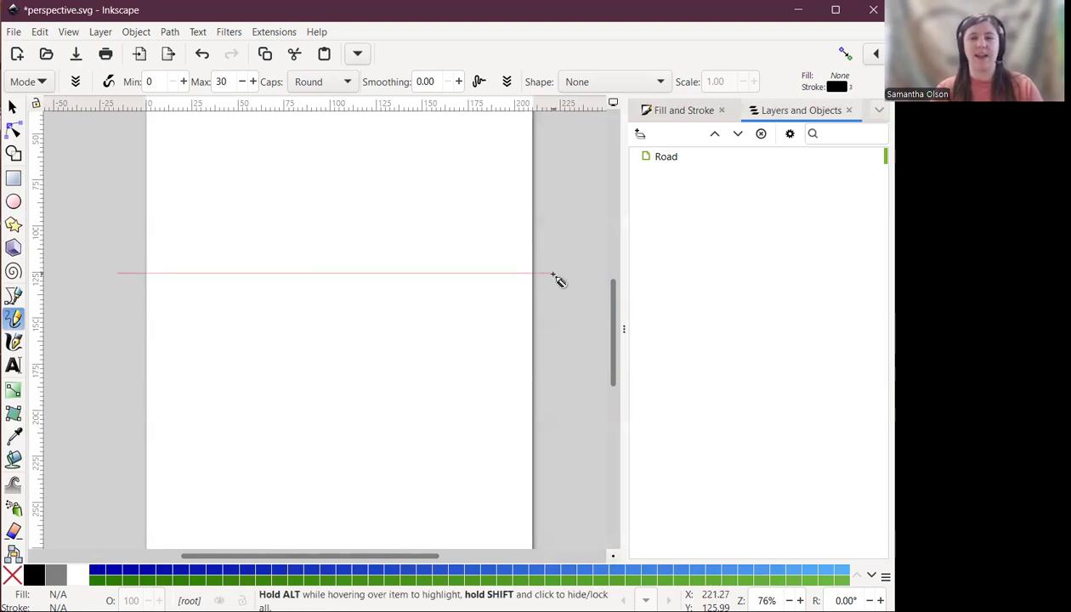
pyautogui.click(553, 275)
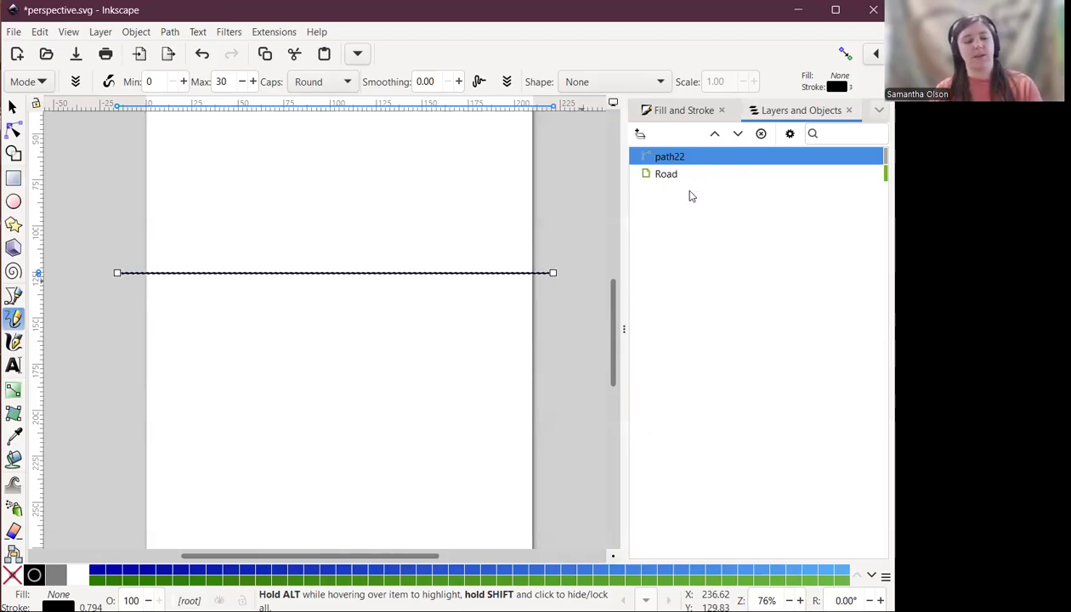
pyautogui.press('Delete')
# - On the Road layer, draw a horizon line across the page and two road edges from the lower page sides meeting on it at about X 160 mm
pyautogui.click(696, 162)
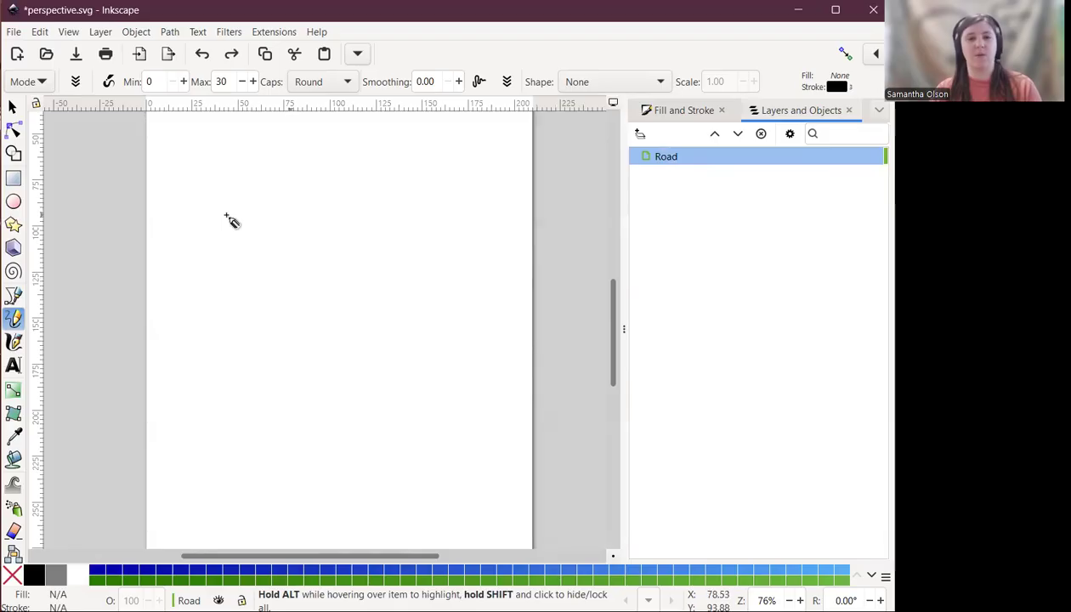
pyautogui.moveTo(118, 248); pyautogui.dragTo(548, 248)
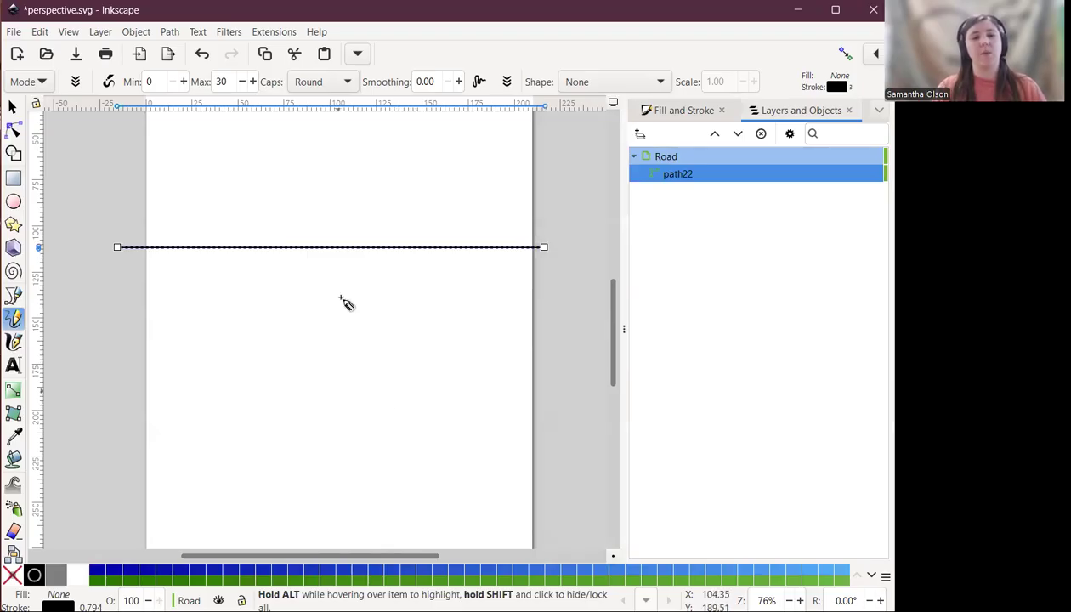
pyautogui.click(147, 547)
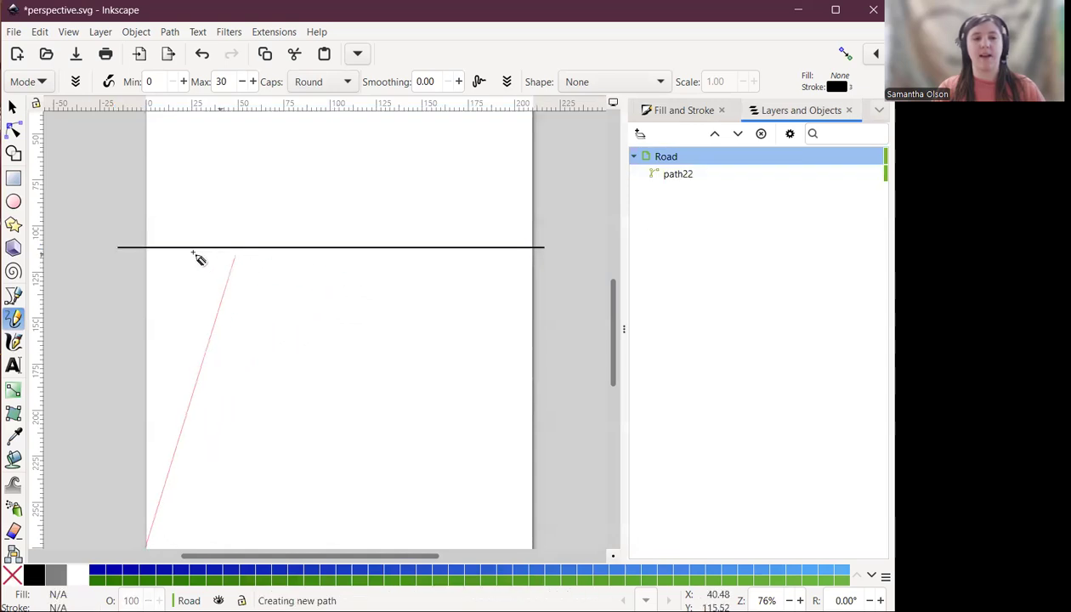
pyautogui.click(442, 247)
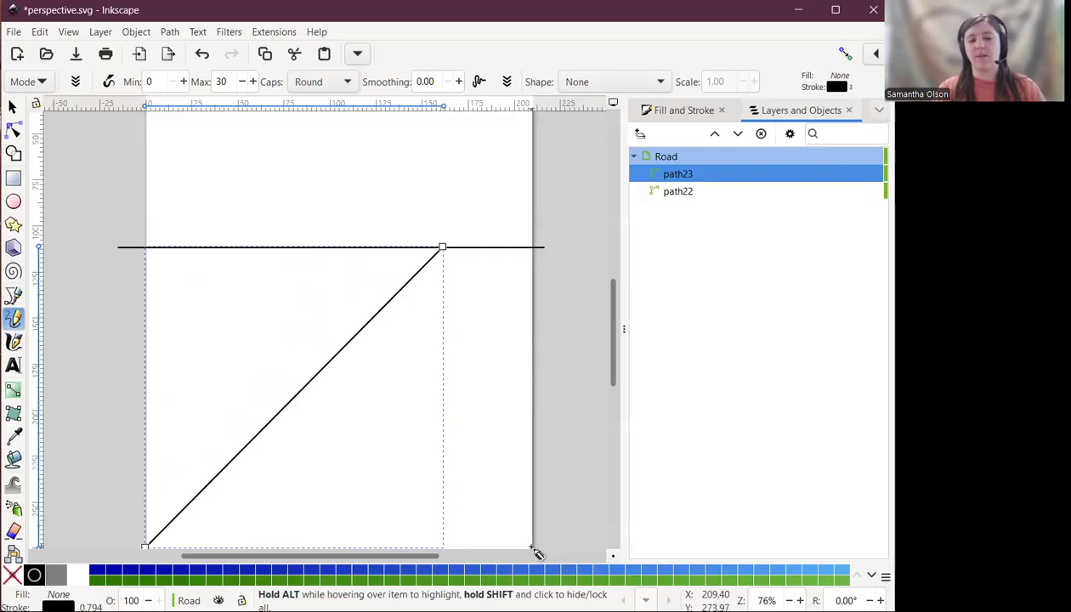
pyautogui.click(532, 548)
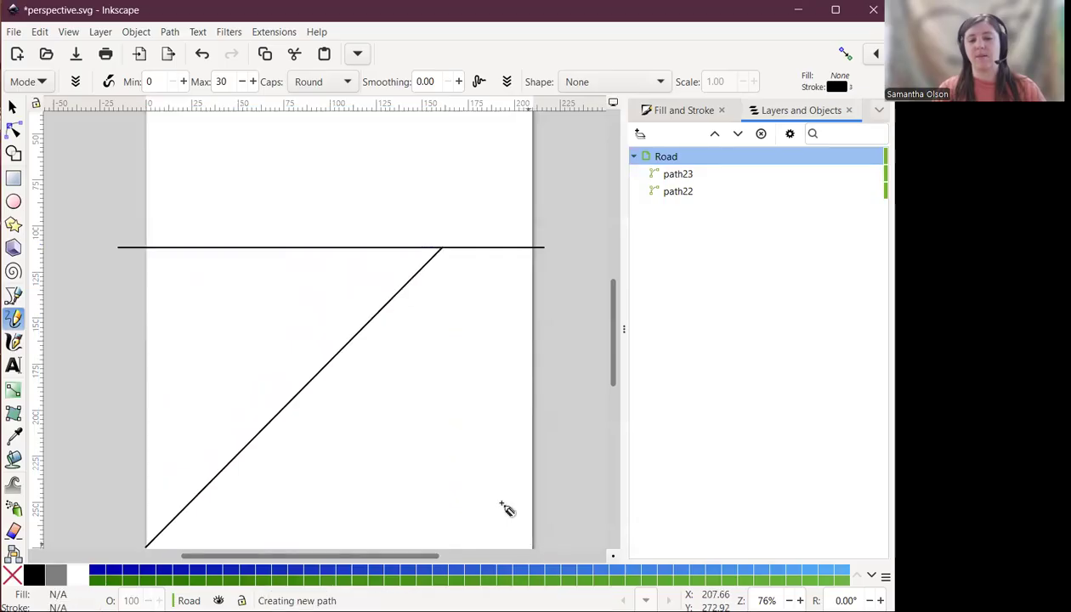
pyautogui.click(442, 248)
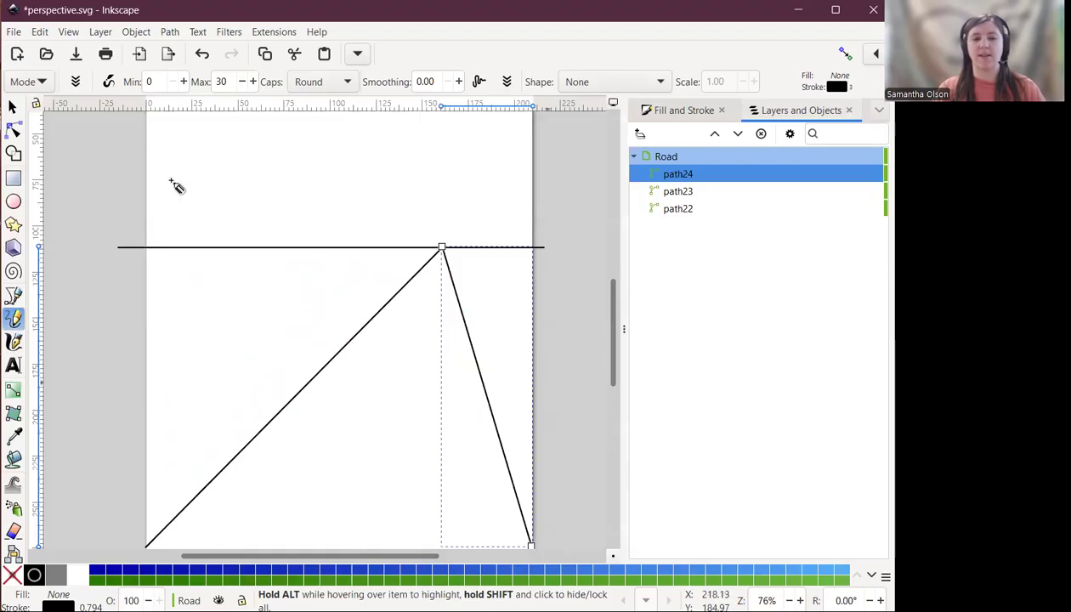
pyautogui.click(13, 106)
pyautogui.click(76, 290)
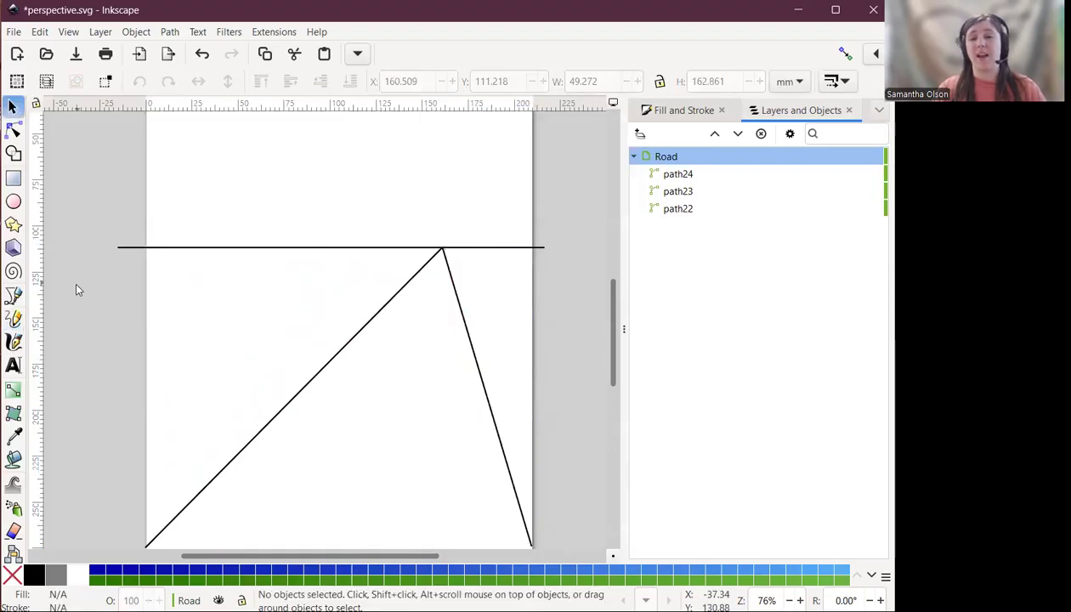
# - Add a new layer named Building above the Road layer and lock the Road layer
pyautogui.click(633, 156)
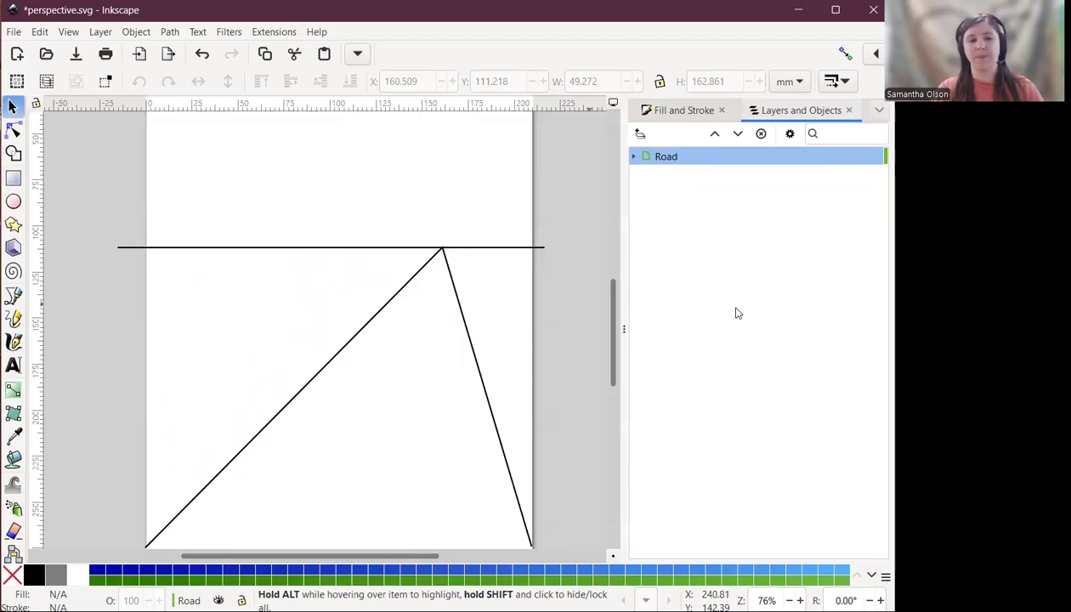
pyautogui.click(639, 135)
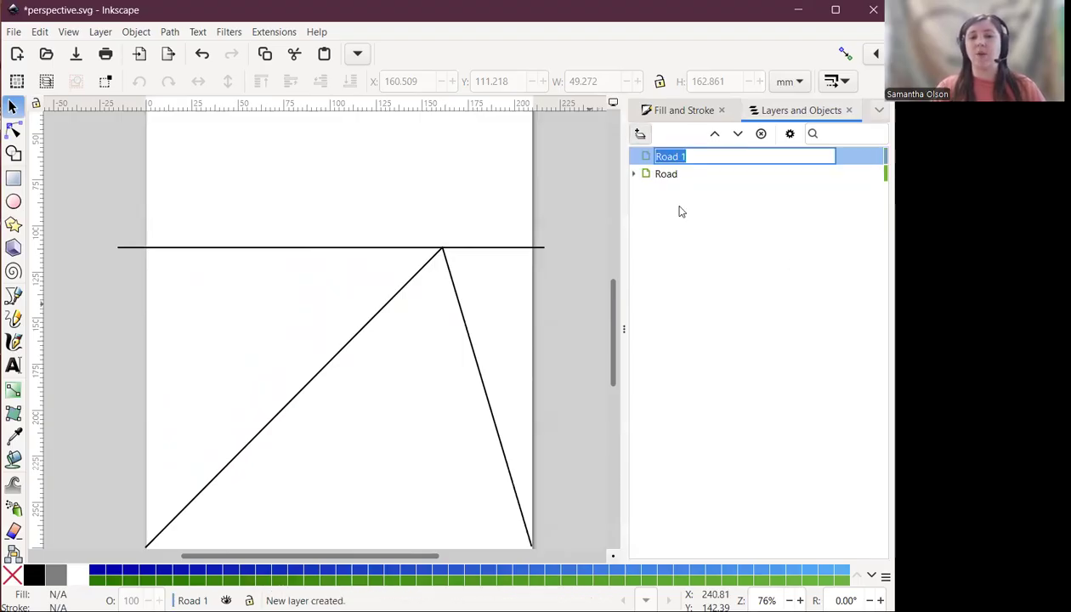
pyautogui.write('Building')
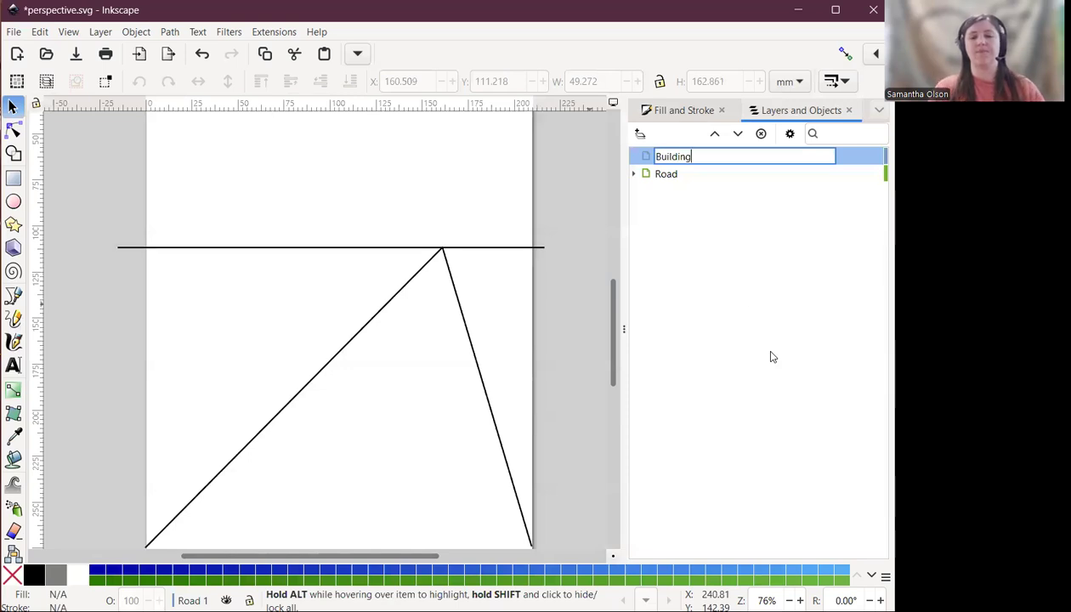
pyautogui.press('Return')
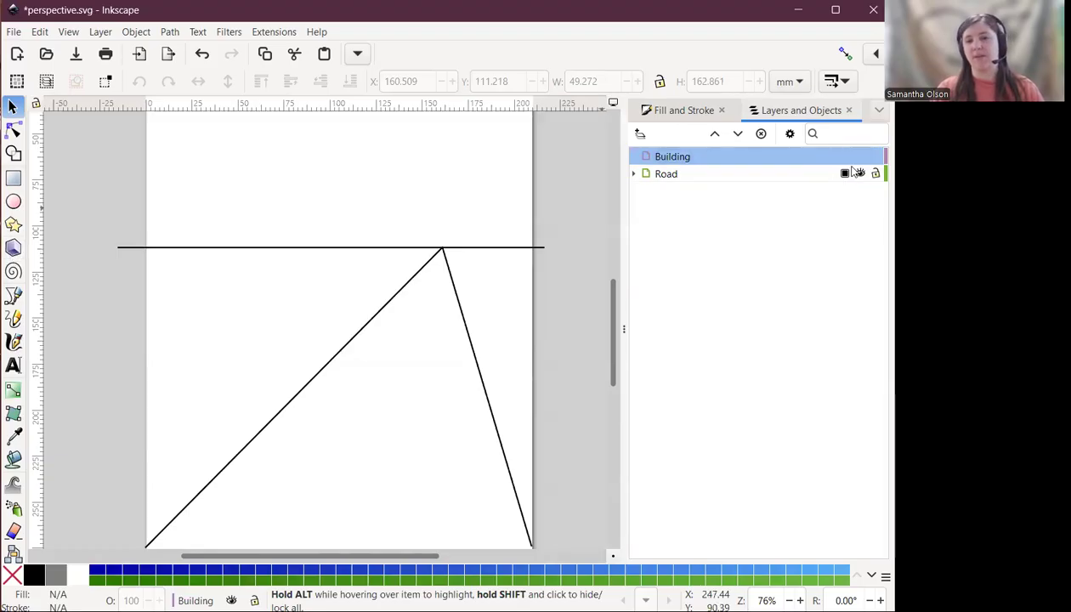
pyautogui.click(875, 173)
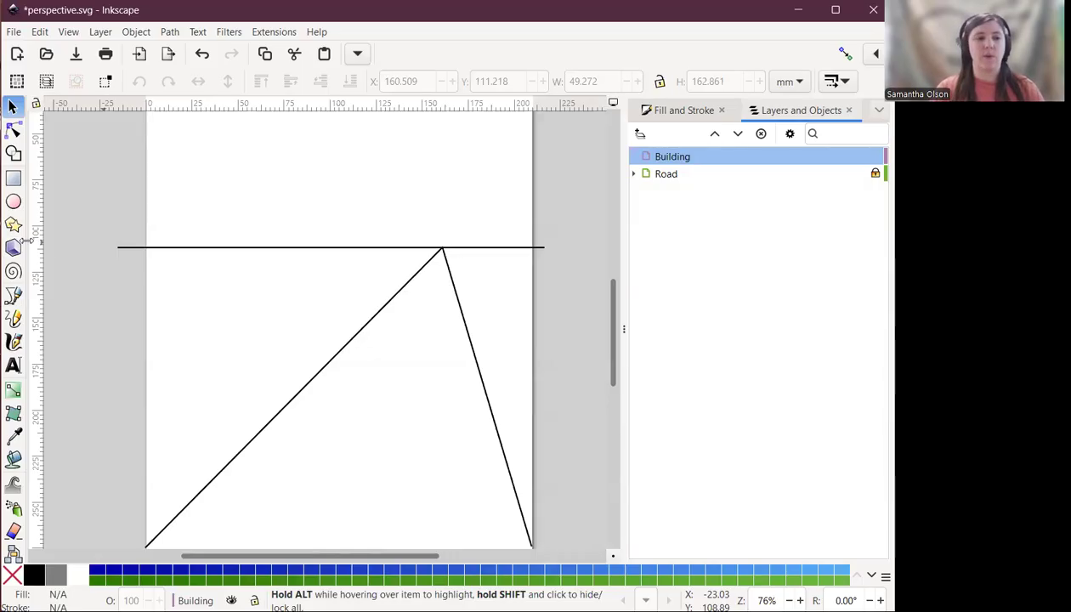
# - Draw a 3D box on the Building layer, below the horizon line and overlapping the left road edge
pyautogui.click(14, 246)
pyautogui.moveTo(263, 294); pyautogui.dragTo(339, 427)
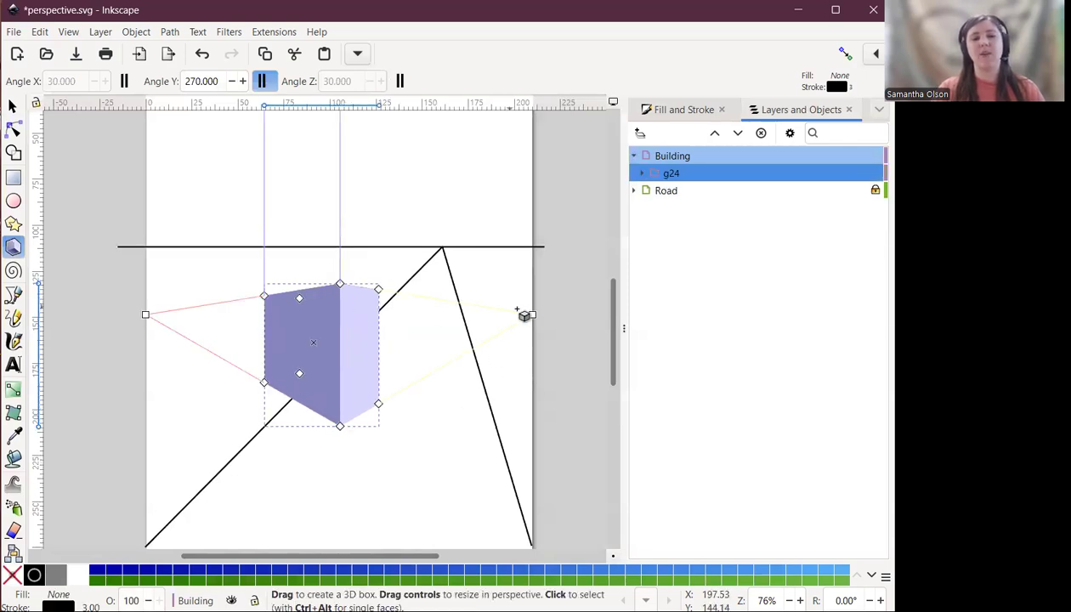
# - Try shifting the box's right vanishing point outward and its left one slightly outward and down
pyautogui.moveTo(539, 319); pyautogui.dragTo(605, 320)
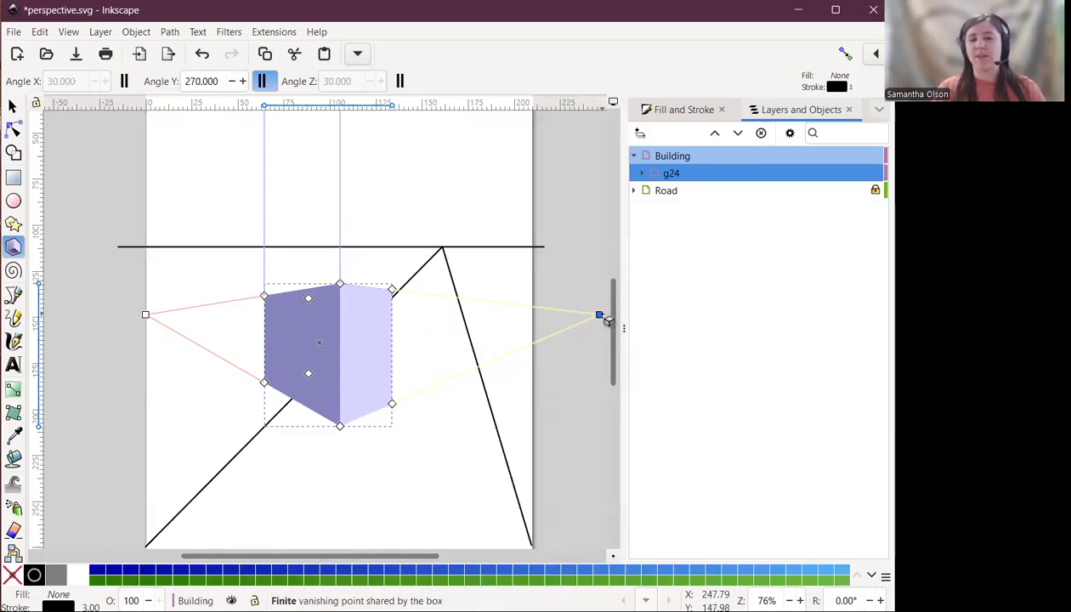
pyautogui.moveTo(599, 316)
pyautogui.mouseDown()
pyautogui.moveTo(586, 260)
pyautogui.moveTo(590, 316)
pyautogui.mouseUp()
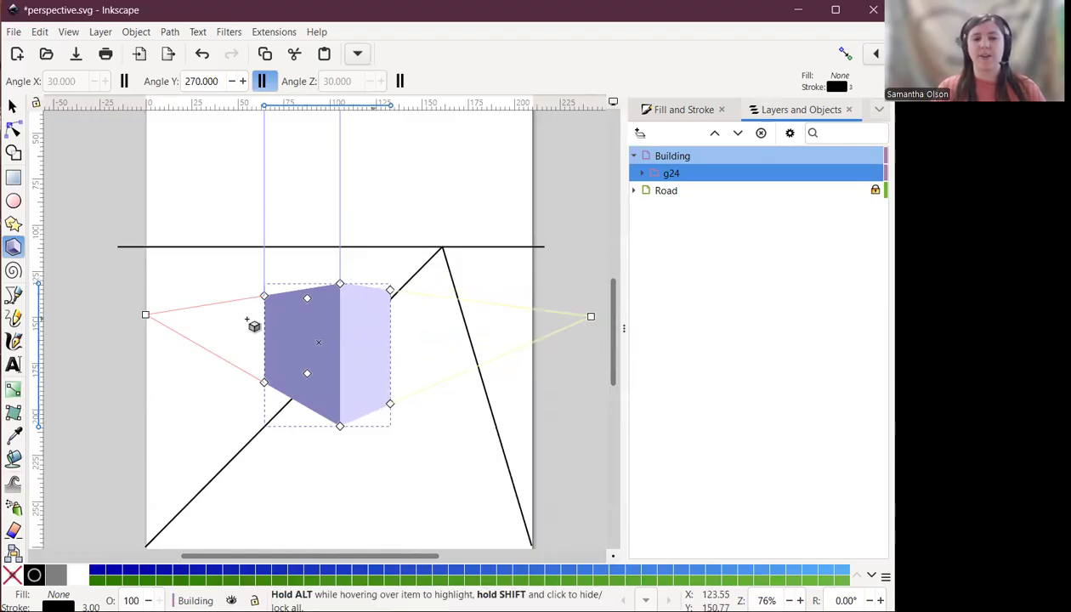
pyautogui.moveTo(145, 314); pyautogui.dragTo(132, 334)
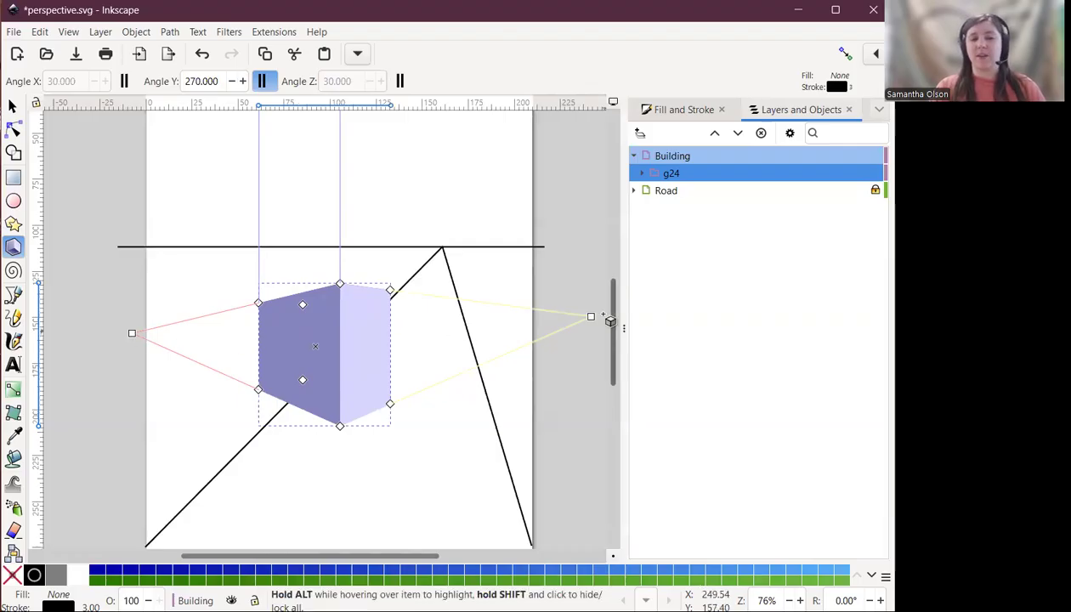
# - Place both of the box's vanishing points at the horizon's height outside the page, at about X -25 mm and X 240 mm
pyautogui.moveTo(592, 318); pyautogui.dragTo(524, 249)
pyautogui.moveTo(132, 333); pyautogui.dragTo(126, 247)
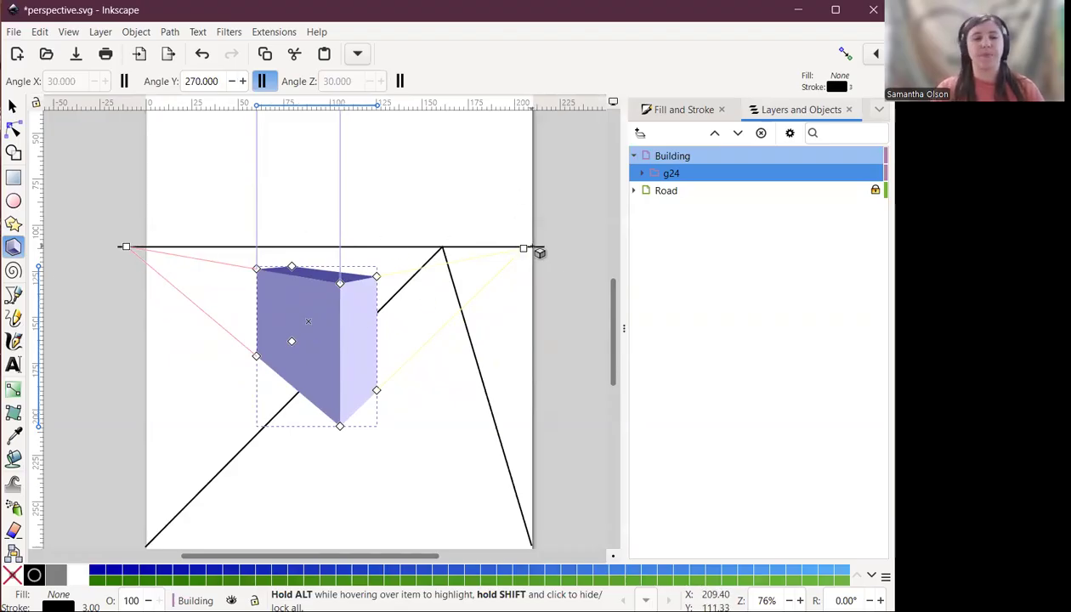
pyautogui.moveTo(529, 247); pyautogui.dragTo(581, 247)
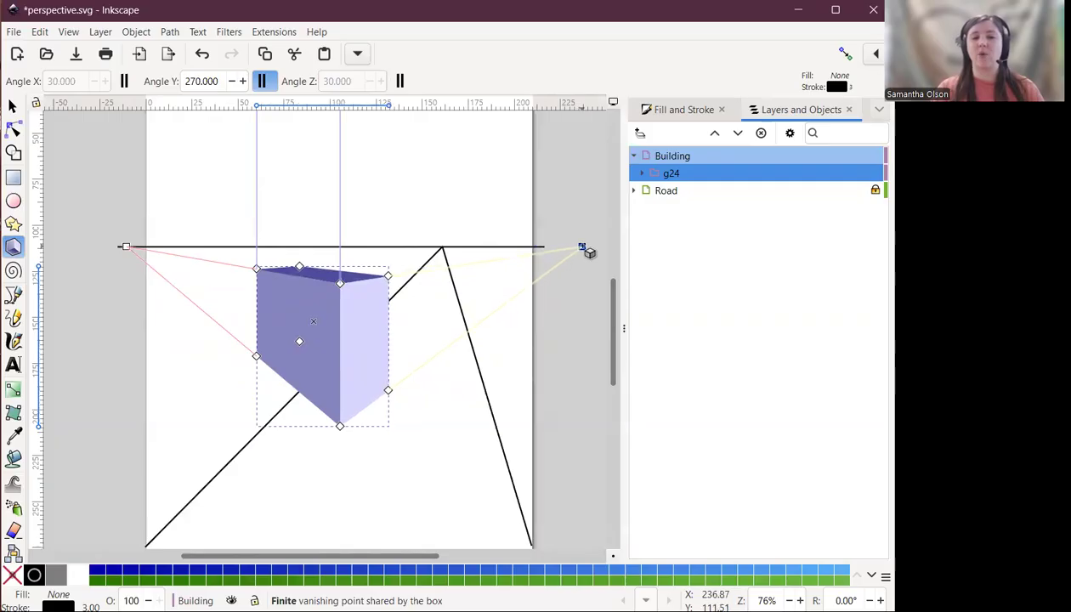
pyautogui.moveTo(127, 247); pyautogui.dragTo(281, 246)
pyautogui.moveTo(582, 247)
pyautogui.mouseDown()
pyautogui.moveTo(473, 249)
pyautogui.moveTo(588, 249)
pyautogui.mouseUp()
pyautogui.moveTo(282, 246); pyautogui.dragTo(101, 248)
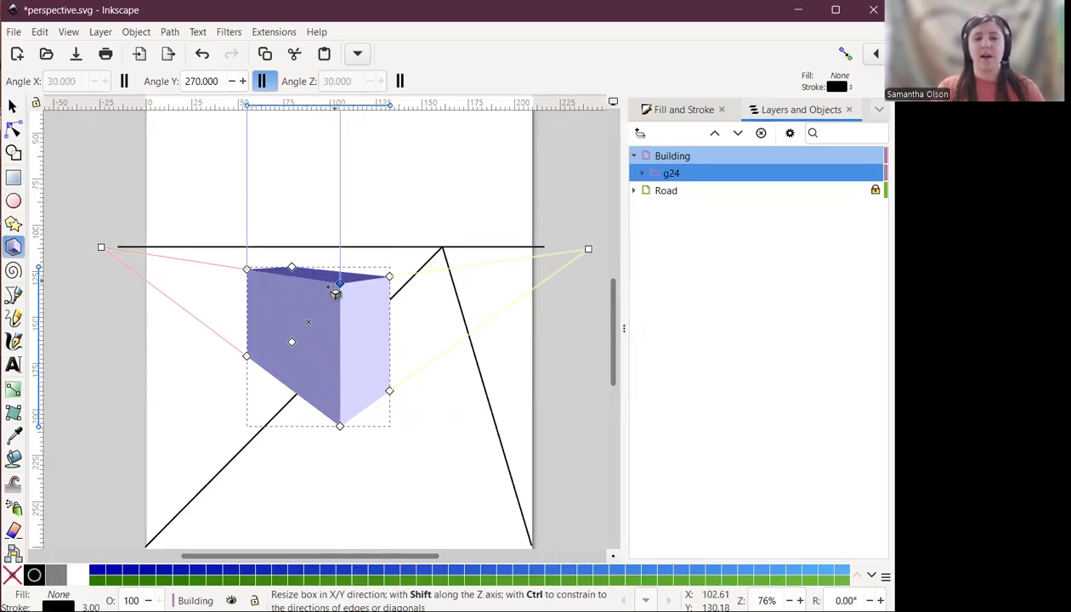
# - Stretch the 3D box in perspective to about 155 mm wide, with its front vertical edge at about X 130 mm
pyautogui.moveTo(391, 280); pyautogui.dragTo(382, 301)
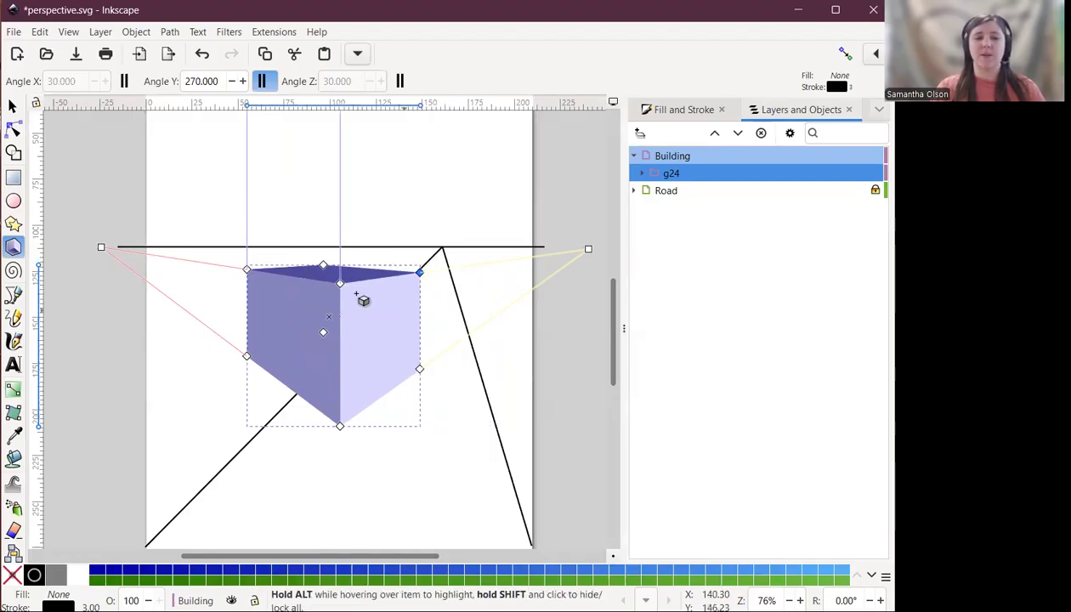
pyautogui.moveTo(327, 273); pyautogui.dragTo(359, 267)
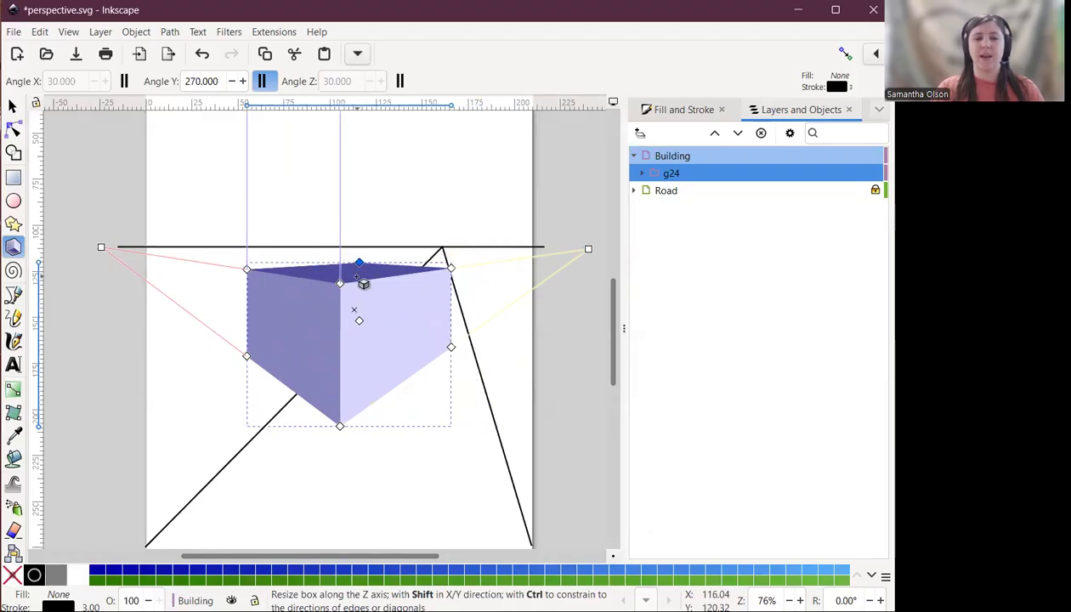
pyautogui.moveTo(246, 271); pyautogui.dragTo(198, 271)
pyautogui.moveTo(341, 306); pyautogui.dragTo(235, 253)
pyautogui.moveTo(315, 291); pyautogui.dragTo(395, 291)
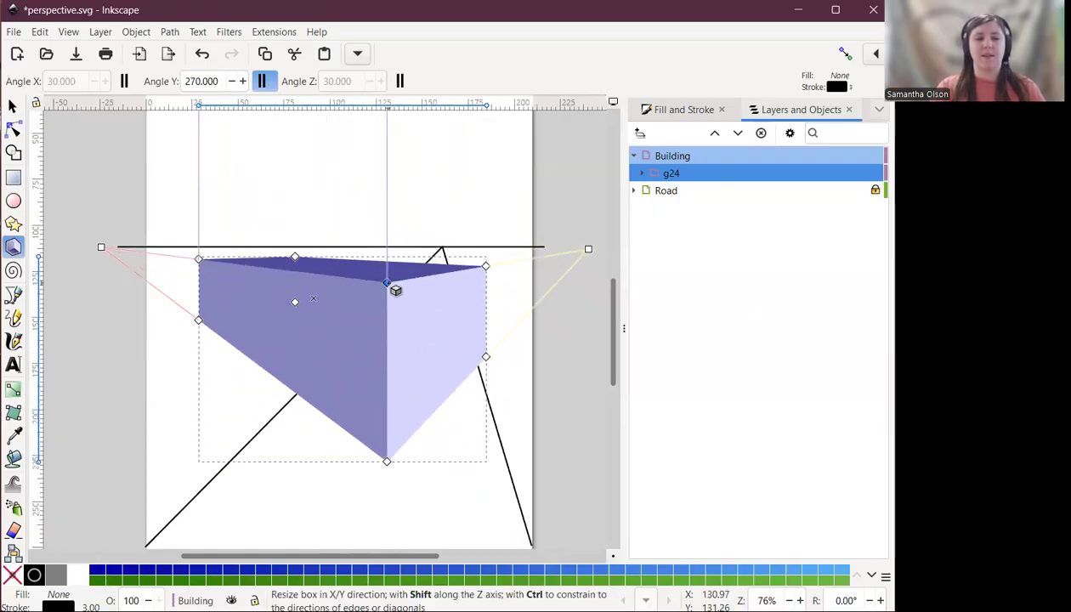
# - Reshape the box from its far left corners, keeping the top just below the horizon and the left edge at about X 25 mm
pyautogui.moveTo(199, 260); pyautogui.dragTo(181, 280)
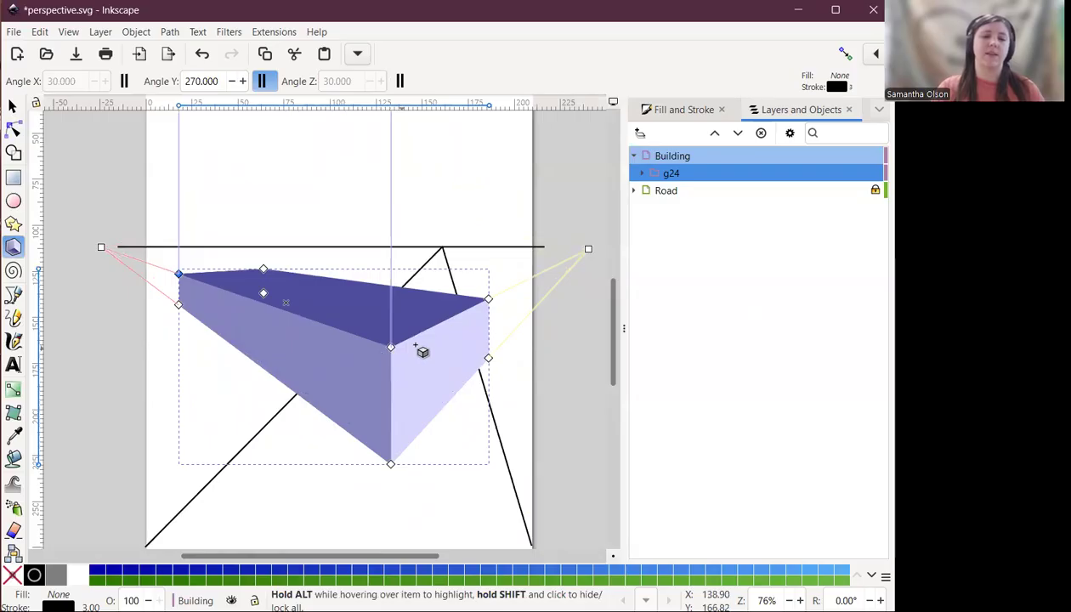
pyautogui.moveTo(186, 279); pyautogui.dragTo(191, 364)
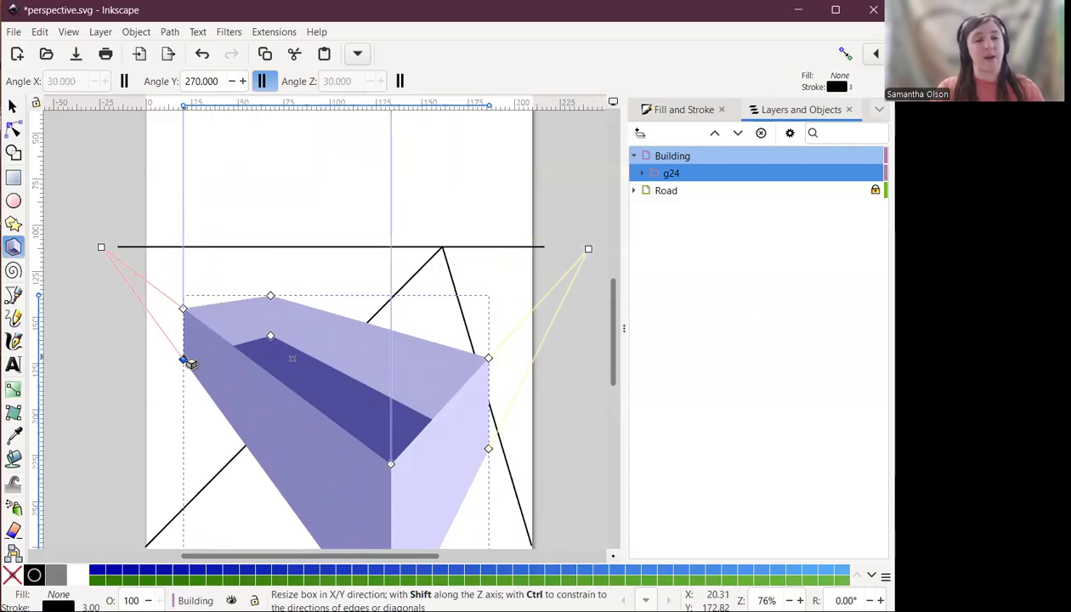
pyautogui.moveTo(189, 363); pyautogui.dragTo(200, 269)
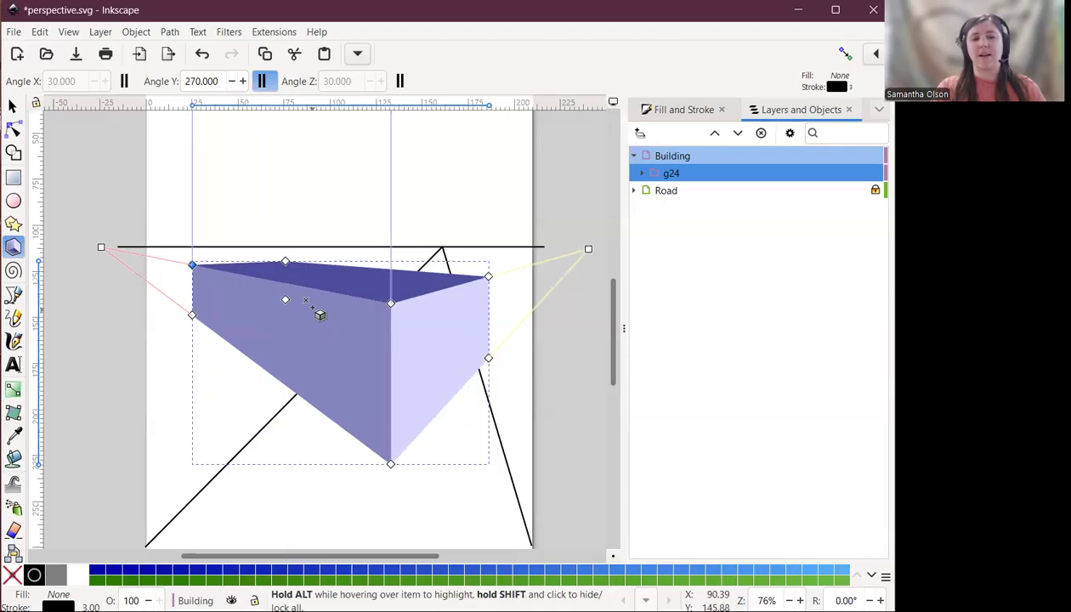
# - Try moving the 3D box in perspective so it clears the road, and delete the box
pyautogui.moveTo(311, 308); pyautogui.dragTo(241, 329)
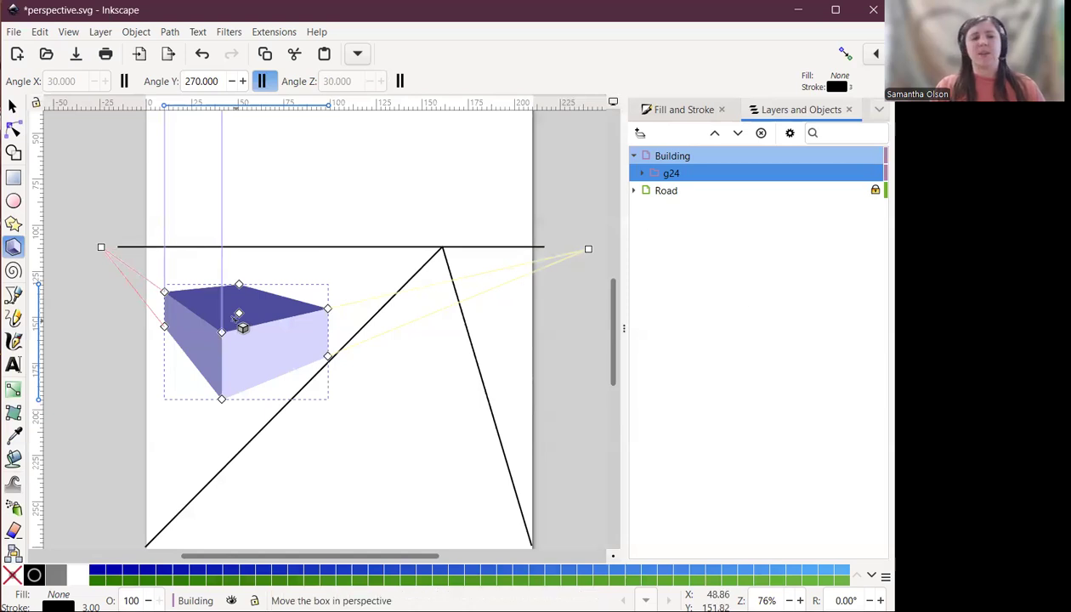
pyautogui.moveTo(242, 327)
pyautogui.mouseDown()
pyautogui.moveTo(306, 316)
pyautogui.moveTo(239, 324)
pyautogui.moveTo(246, 253)
pyautogui.moveTo(234, 186)
pyautogui.moveTo(215, 297)
pyautogui.moveTo(222, 277)
pyautogui.moveTo(230, 296)
pyautogui.moveTo(236, 216)
pyautogui.moveTo(247, 332)
pyautogui.mouseUp()
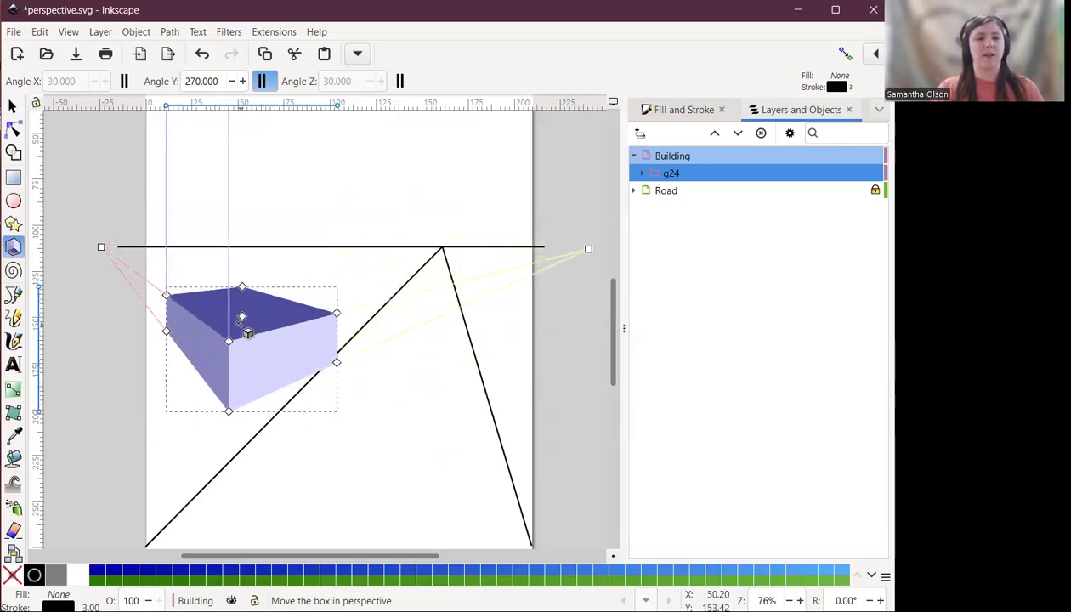
pyautogui.hotkey('ctrl', 'z')
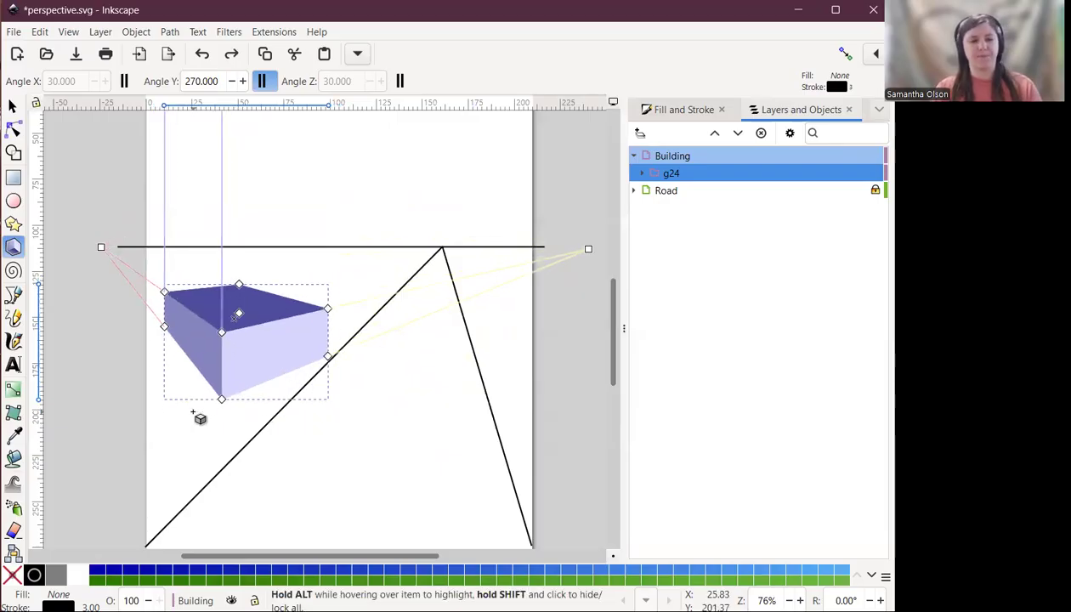
pyautogui.press('Delete')
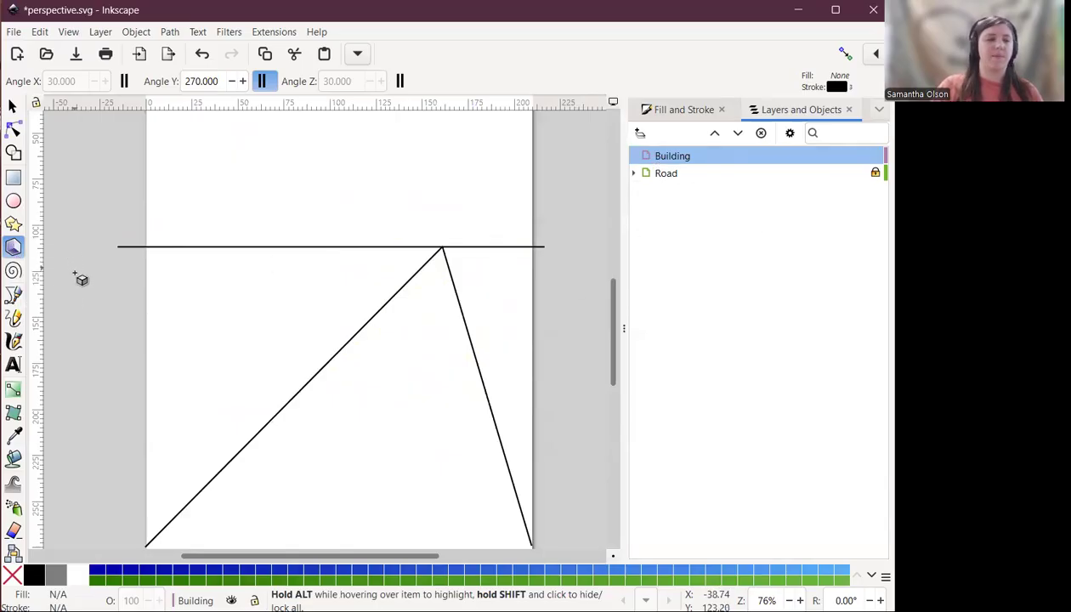
# - Draw a new 3D box below the horizon, with vanishing points at the road's apex and on the horizon's level at about X -50 mm
pyautogui.moveTo(240, 287); pyautogui.dragTo(338, 412)
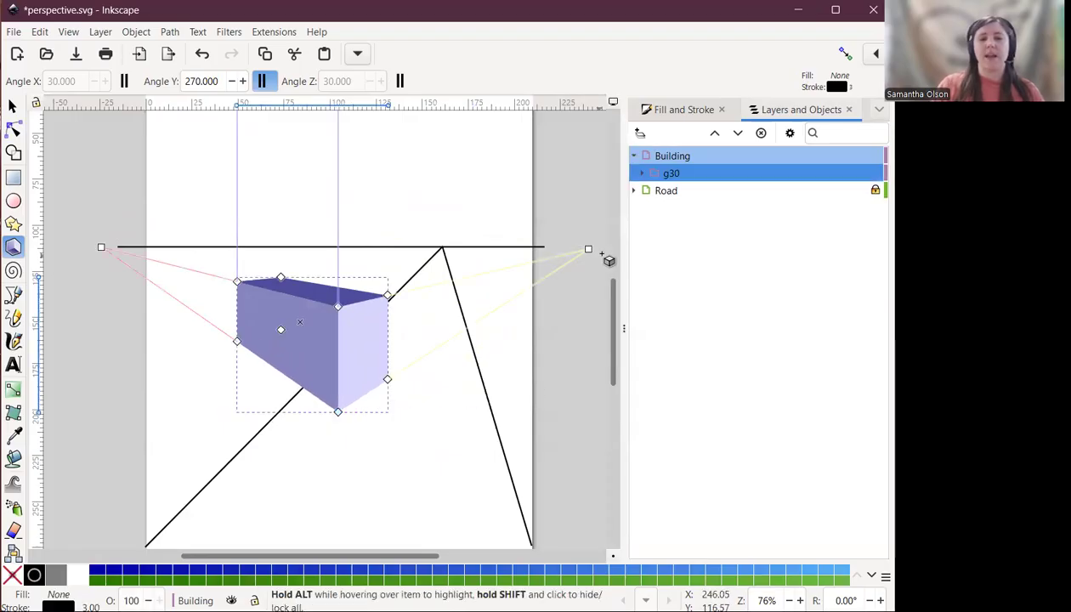
pyautogui.moveTo(588, 249); pyautogui.dragTo(441, 248)
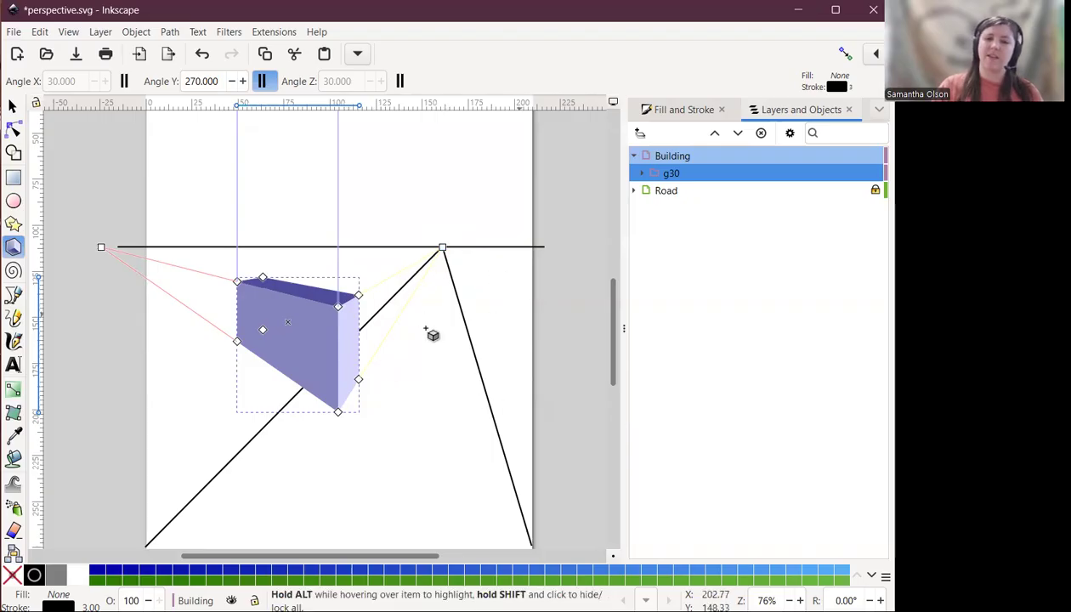
pyautogui.moveTo(103, 250); pyautogui.dragTo(56, 251)
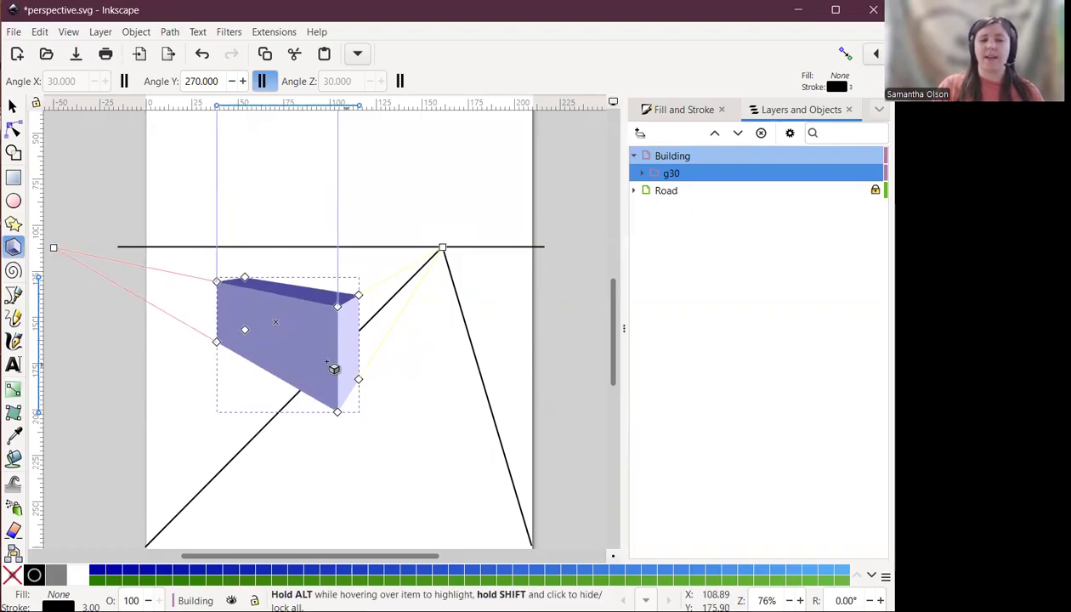
# - Reshape the box to about 70 mm wide and 66 mm tall, with its lowest front corner just beside the road's left edge
pyautogui.moveTo(338, 306); pyautogui.dragTo(289, 306)
pyautogui.moveTo(277, 380); pyautogui.dragTo(288, 400)
pyautogui.moveTo(218, 355)
pyautogui.mouseDown()
pyautogui.moveTo(201, 359)
pyautogui.moveTo(204, 348)
pyautogui.mouseUp()
pyautogui.moveTo(290, 403); pyautogui.dragTo(286, 401)
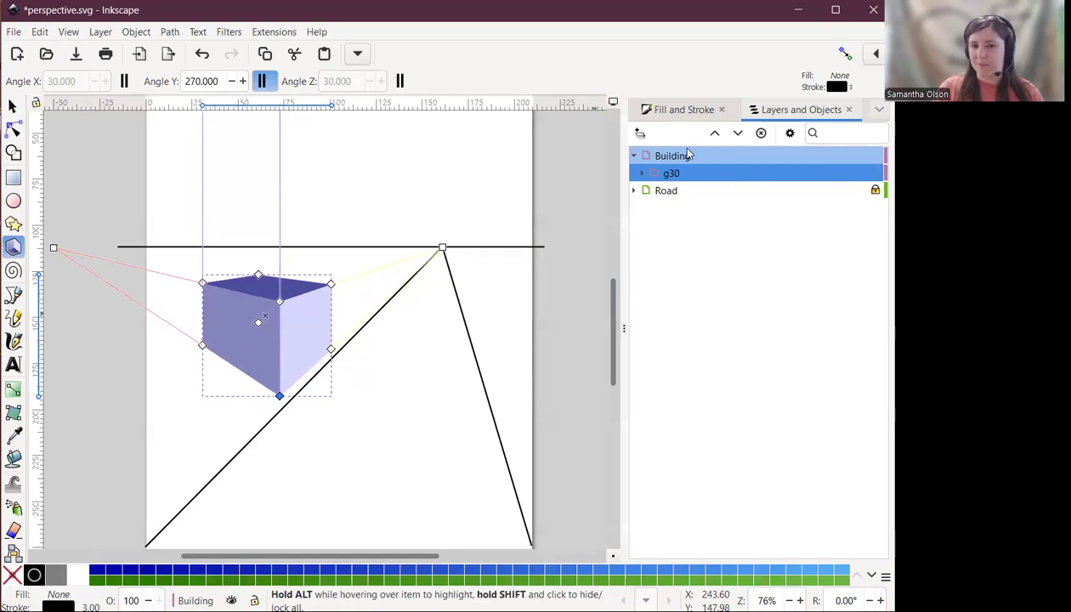
# - Convert the selected 3D box to paths with Object to Path
pyautogui.click(12, 105)
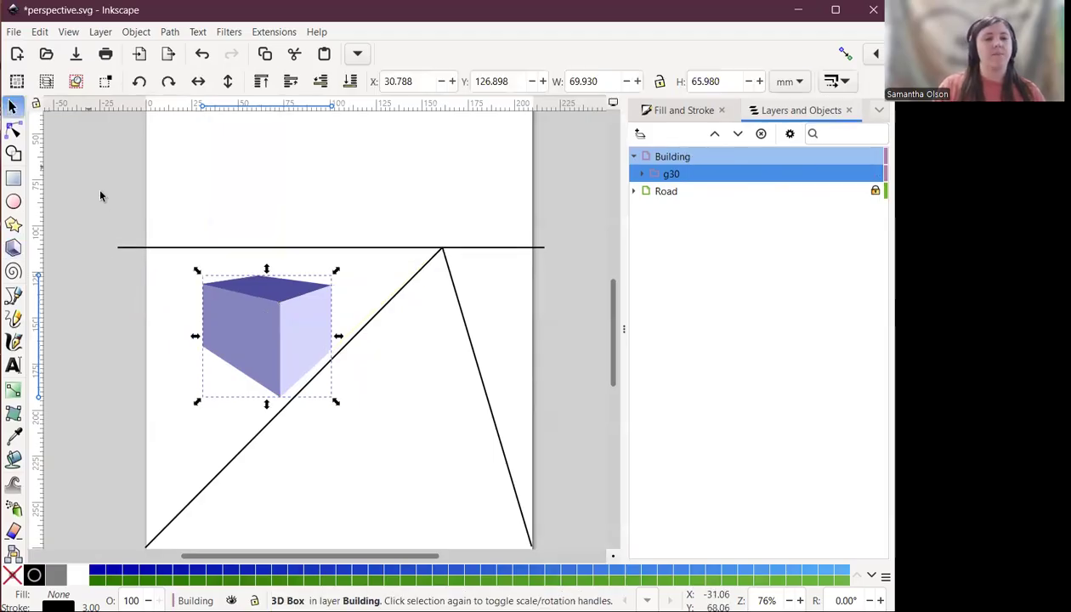
pyautogui.click(175, 263)
pyautogui.click(258, 332)
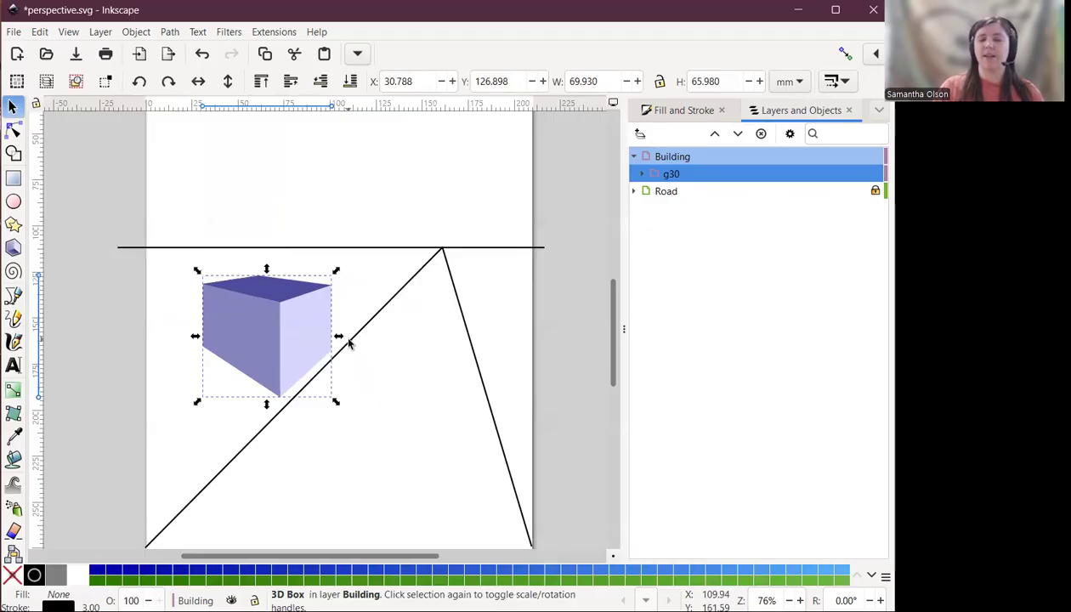
pyautogui.click(13, 129)
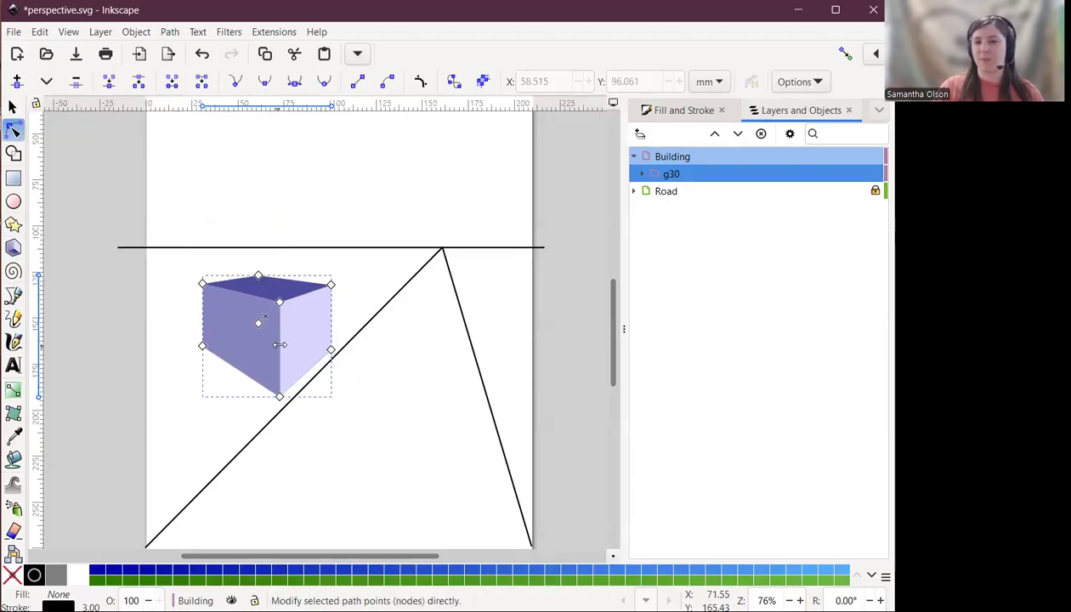
pyautogui.click(11, 107)
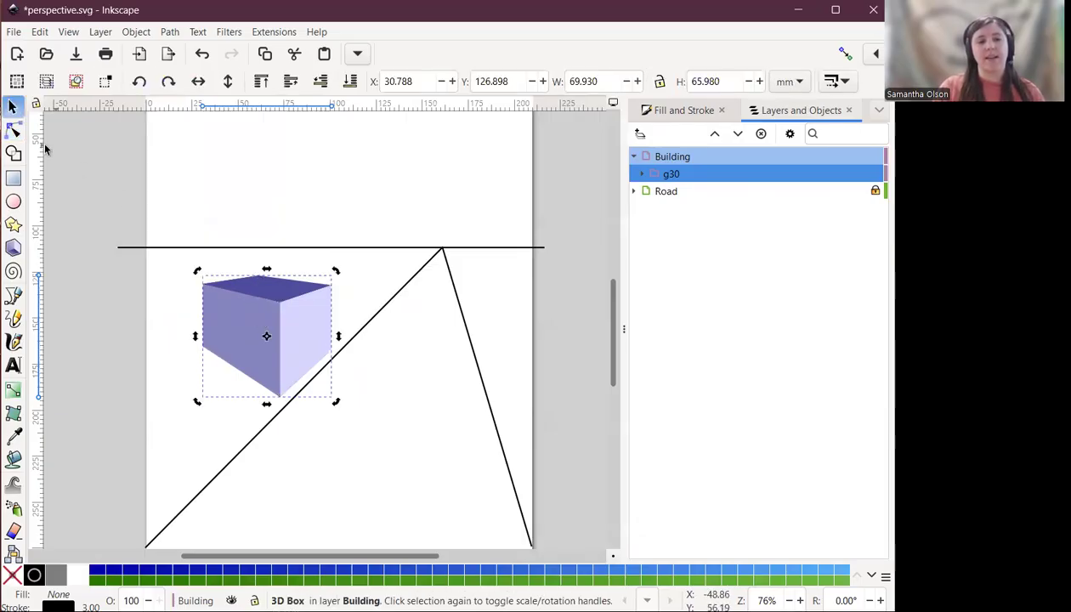
pyautogui.click(171, 32)
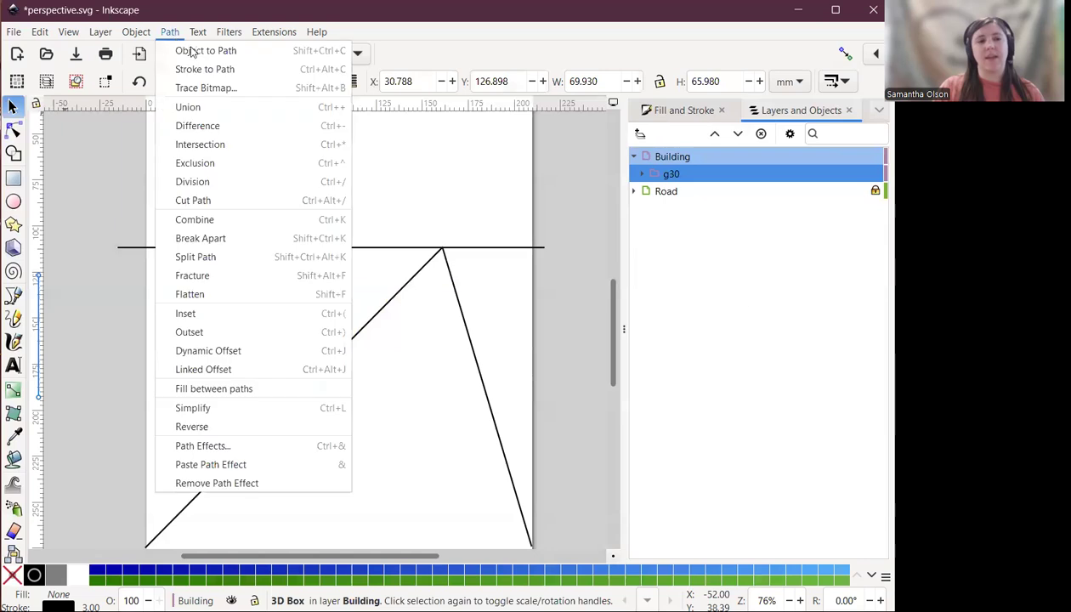
pyautogui.click(194, 51)
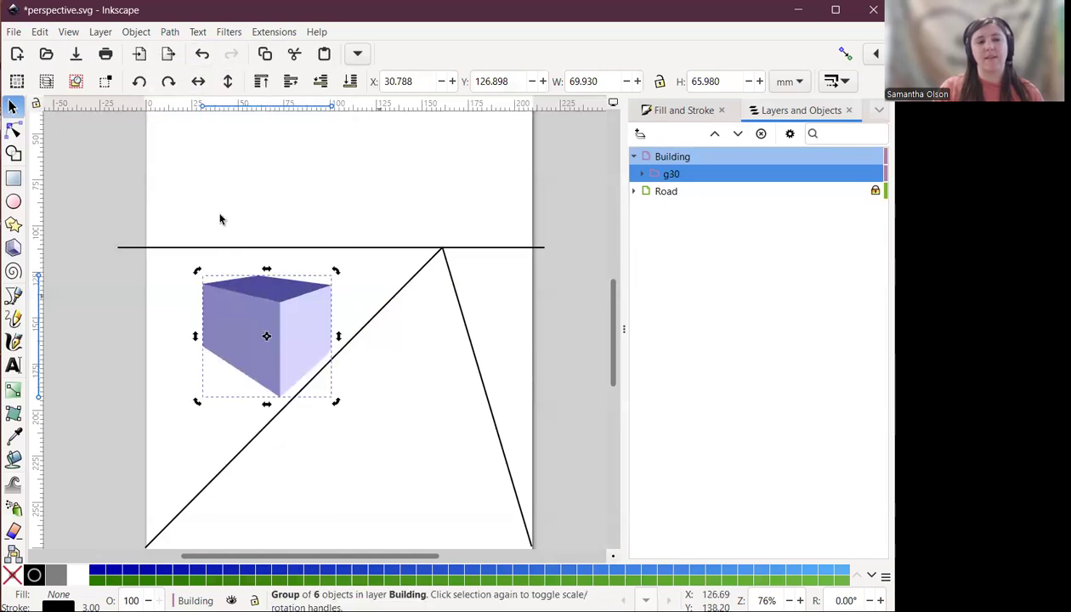
# - Examine the box's top and side faces one by one as separate editable paths
pyautogui.press('n')
pyautogui.click(283, 325)
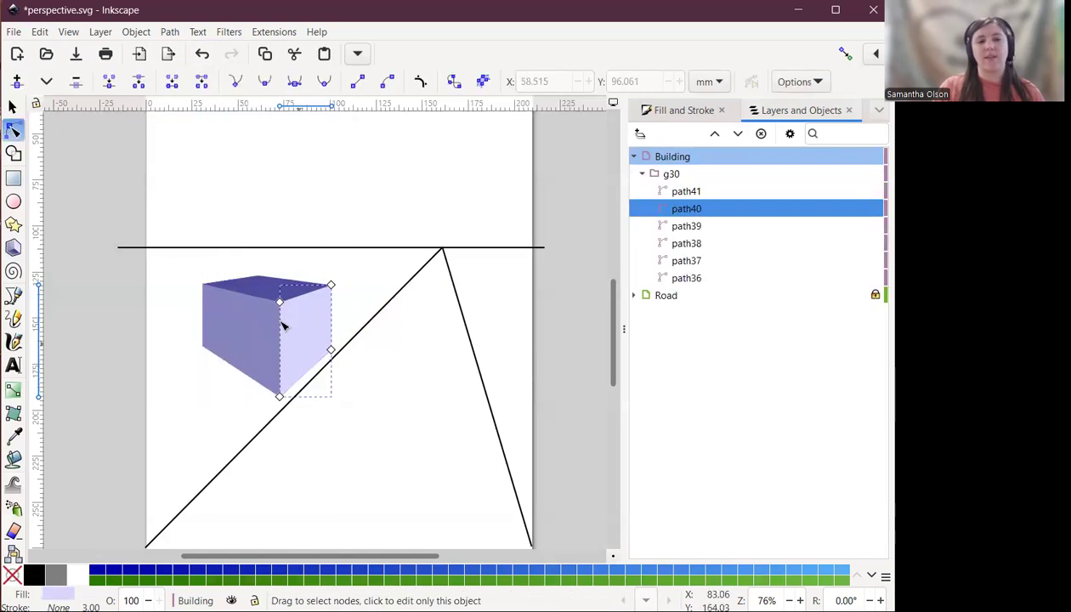
pyautogui.click(259, 287)
pyautogui.click(248, 340)
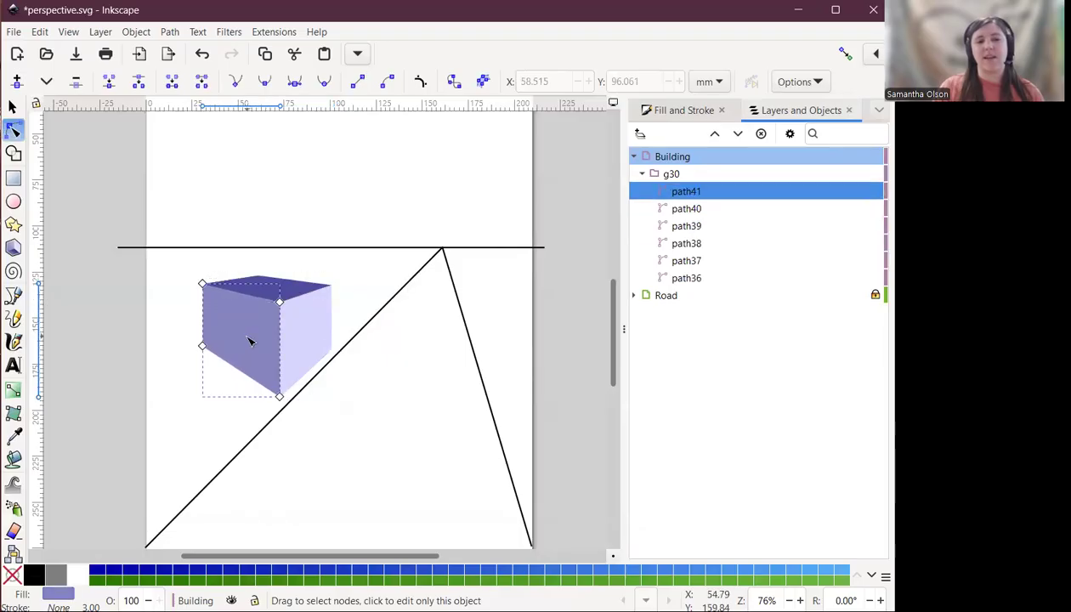
pyautogui.click(314, 339)
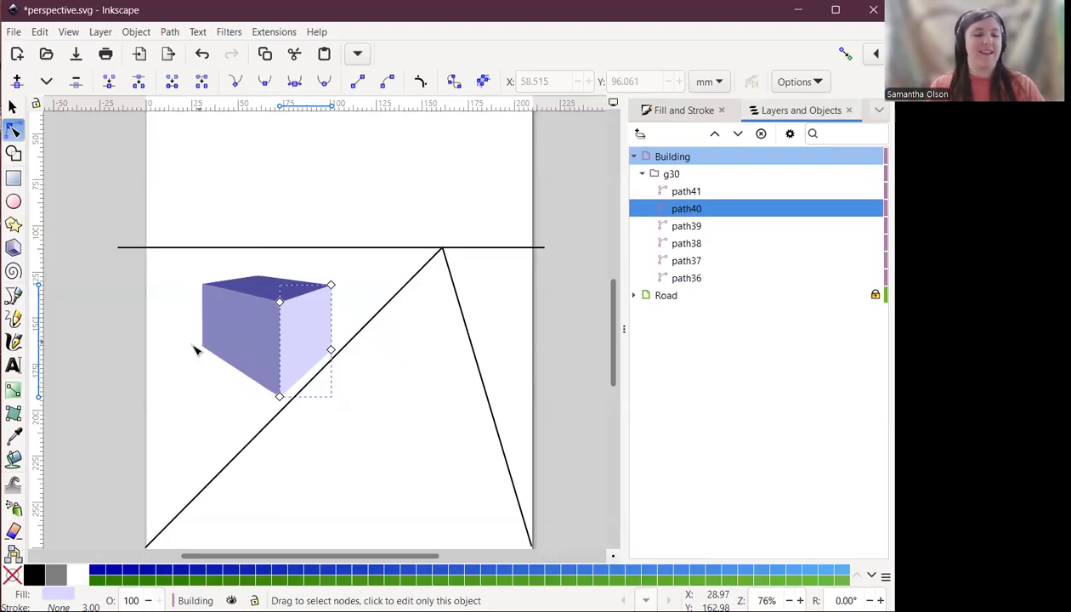
# - Curve the dark top face's rear left edge upward into a rounded roof, with its rear node at about X 50.9, Y 113.1 mm
pyautogui.keyDown('ctrl'); pyautogui.scroll(1, 196, 347); pyautogui.keyUp('ctrl')
pyautogui.keyDown('ctrl'); pyautogui.scroll(1, 206, 319); pyautogui.keyUp('ctrl')
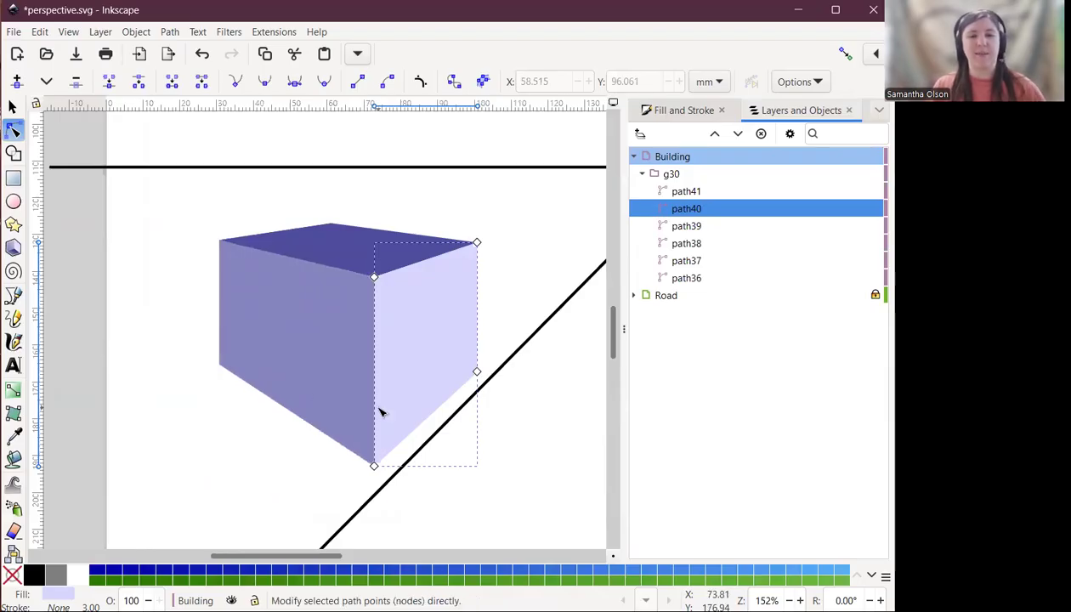
pyautogui.click(280, 236)
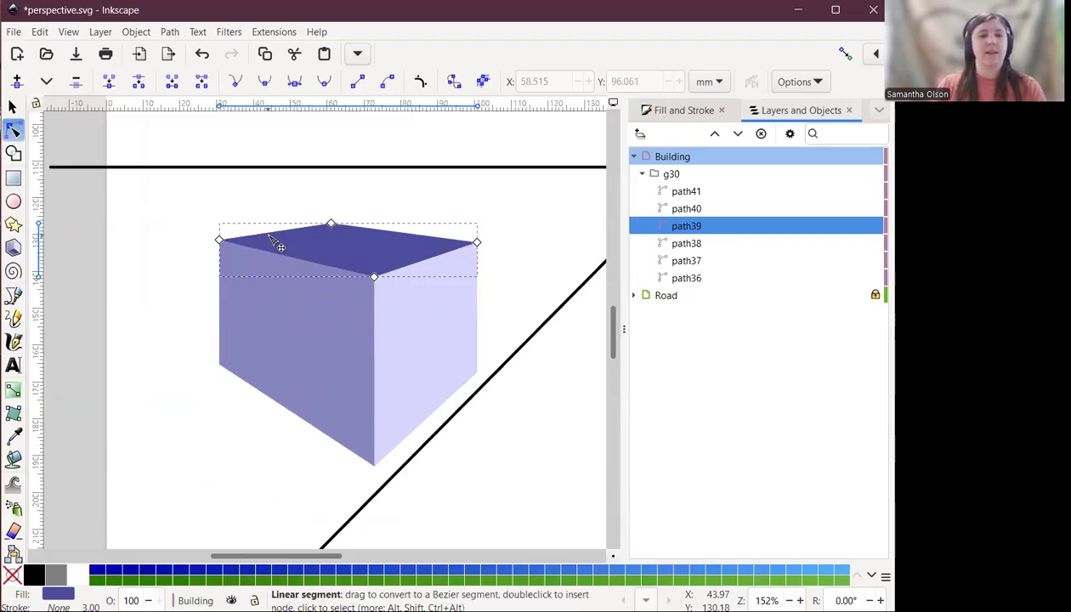
pyautogui.click(280, 237)
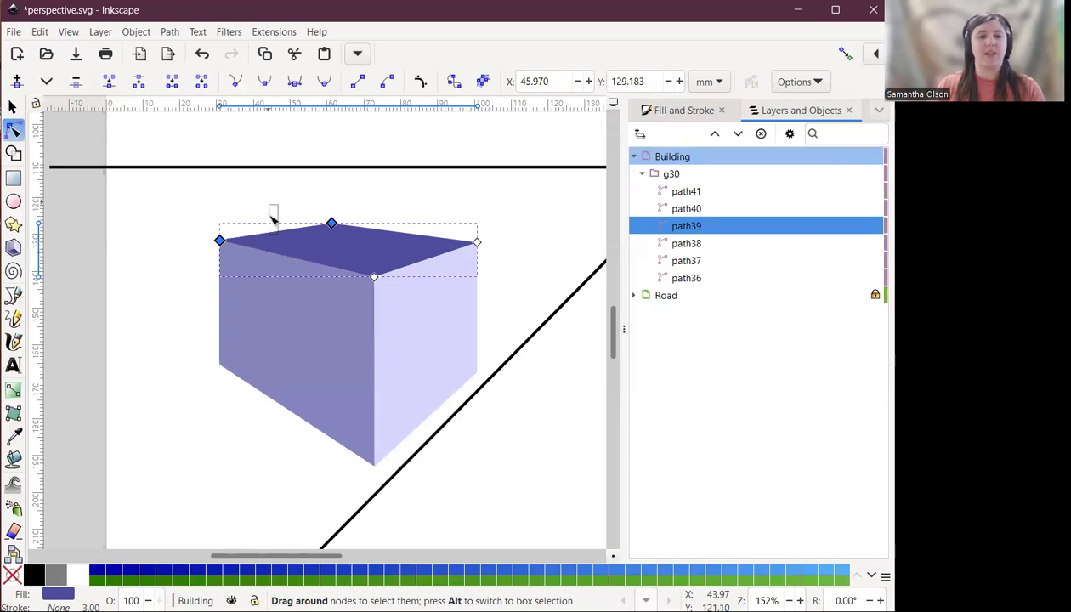
pyautogui.click(272, 219)
pyautogui.moveTo(270, 231); pyautogui.dragTo(259, 186)
pyautogui.moveTo(333, 228); pyautogui.dragTo(310, 188)
pyautogui.moveTo(241, 144); pyautogui.dragTo(221, 185)
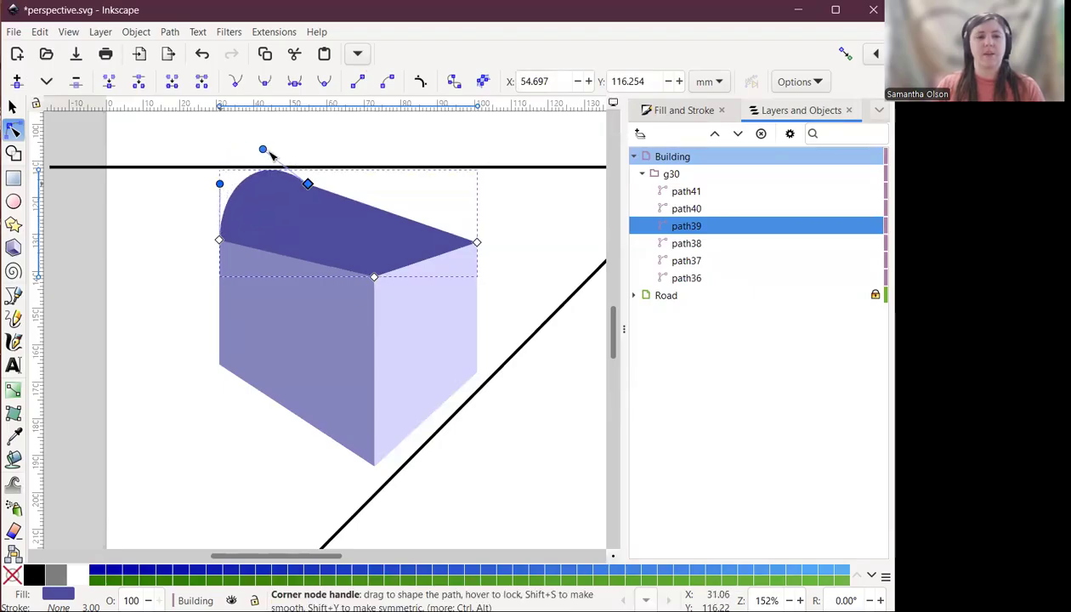
pyautogui.moveTo(307, 183); pyautogui.dragTo(294, 172)
pyautogui.moveTo(249, 138); pyautogui.dragTo(262, 172)
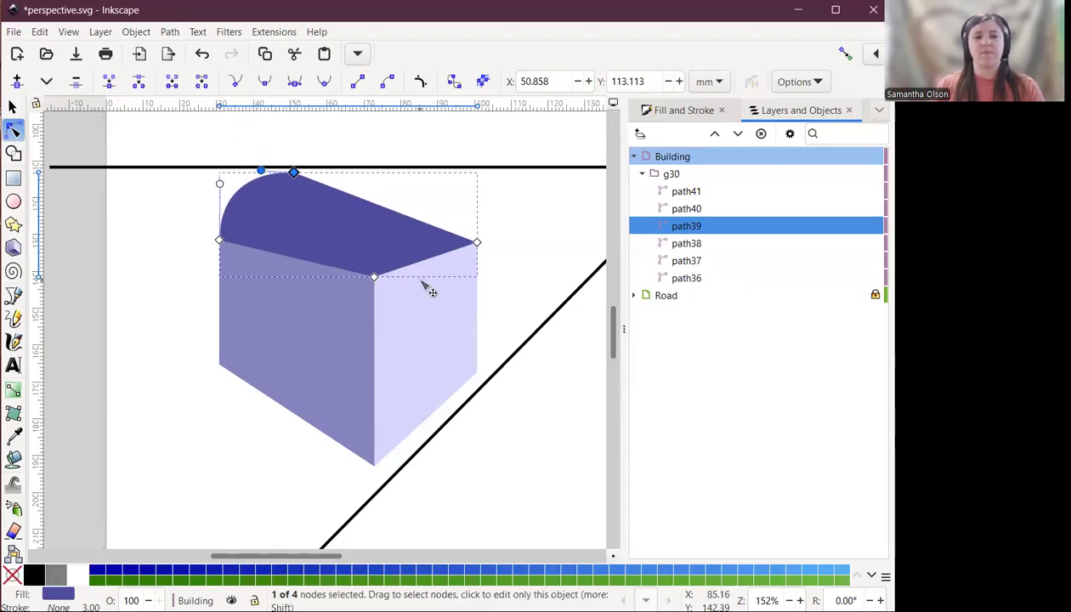
# - Bend the top edge of the lightest face upward and adjust its handles to form a rounded arch
pyautogui.click(418, 318)
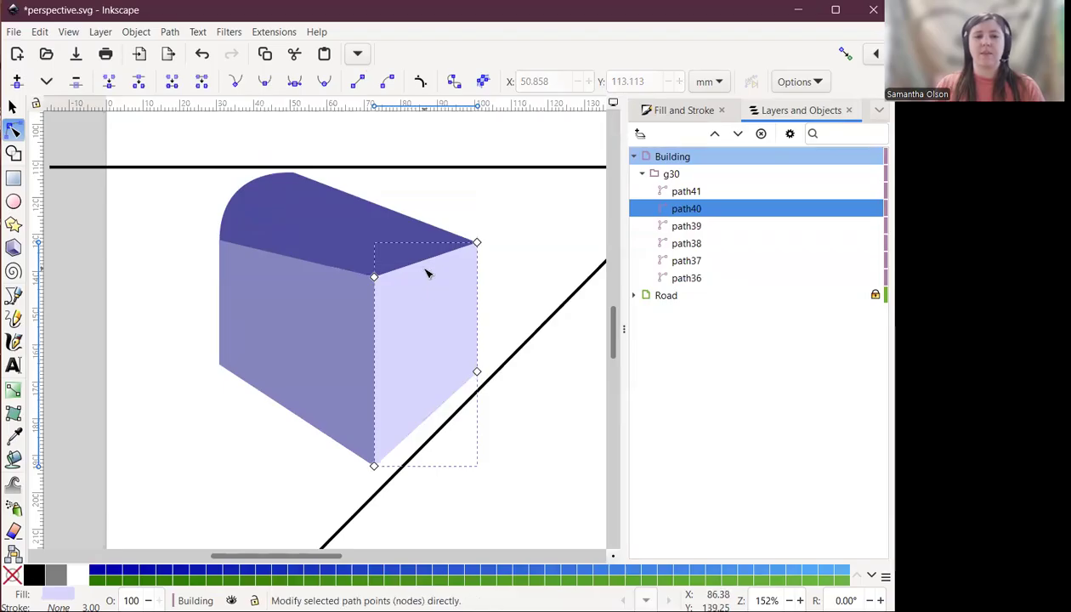
pyautogui.moveTo(435, 264); pyautogui.dragTo(418, 203)
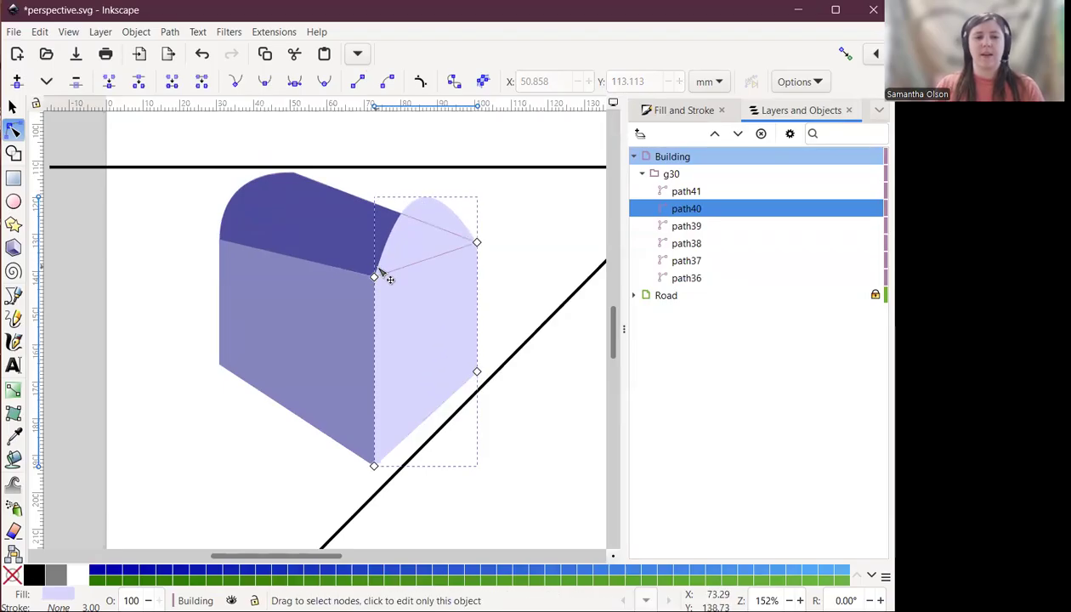
pyautogui.click(374, 278)
pyautogui.moveTo(397, 209); pyautogui.dragTo(372, 202)
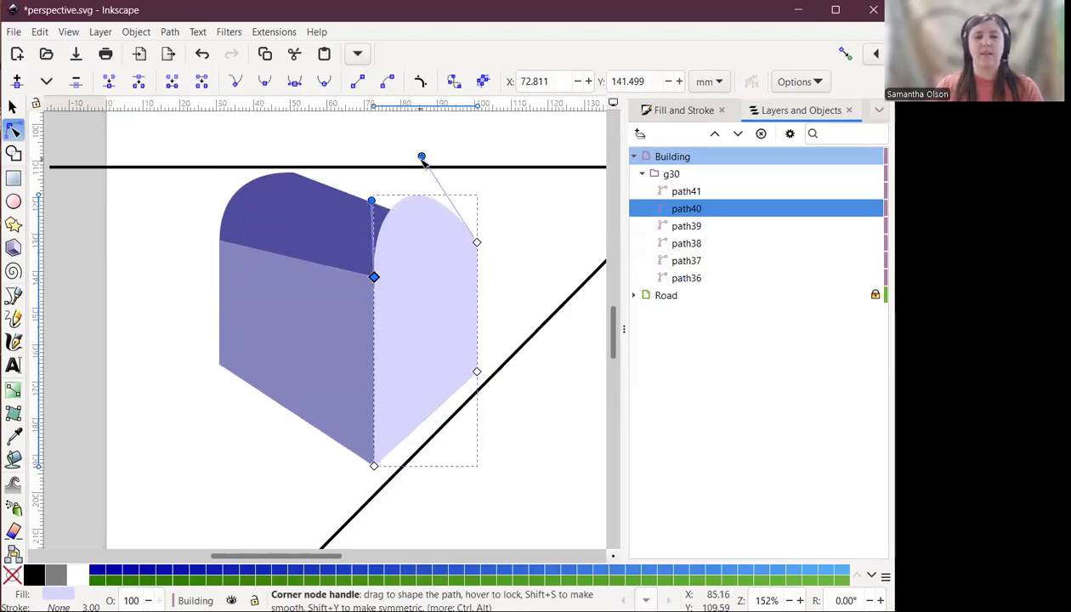
pyautogui.moveTo(423, 157); pyautogui.dragTo(456, 160)
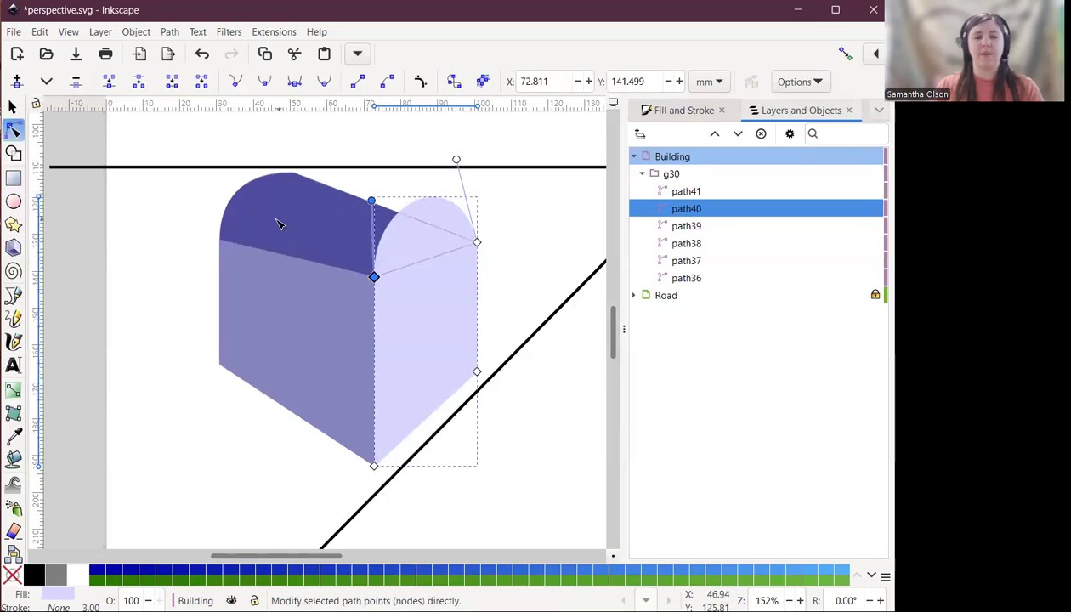
# - Move the dark roof's far right node onto the arch's peak at about X 88.9, Y 119.7 mm, and deselect the roof
pyautogui.click(408, 255)
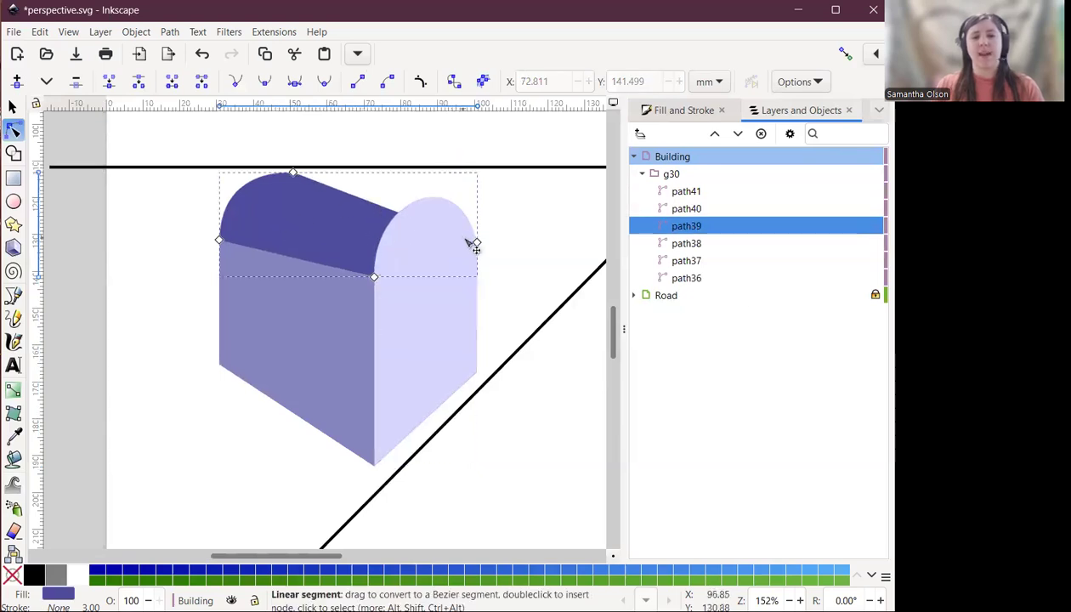
pyautogui.moveTo(477, 244); pyautogui.dragTo(432, 196)
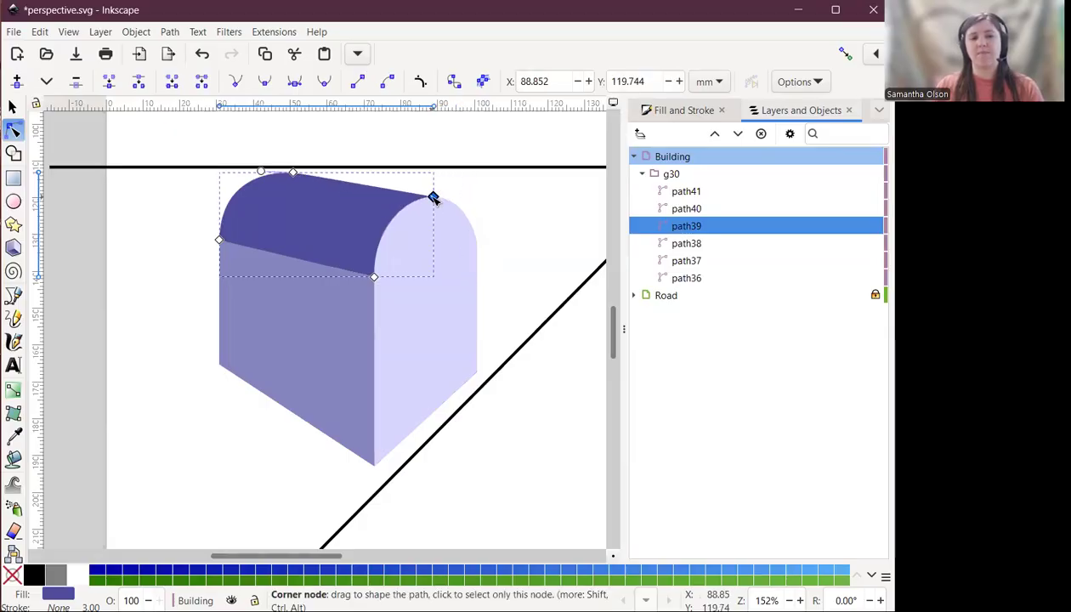
pyautogui.click(528, 289)
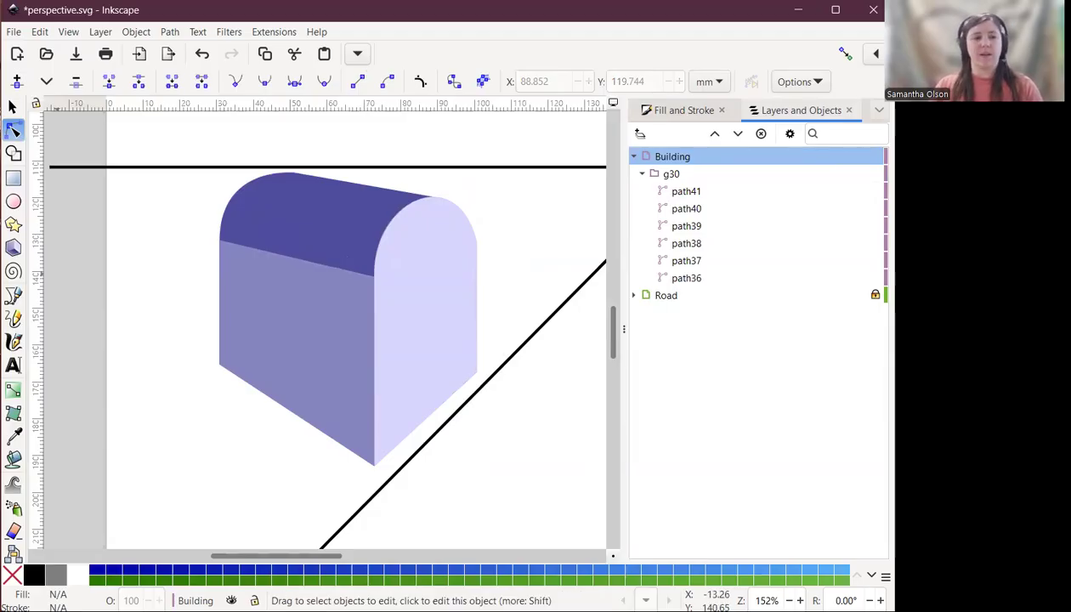
# - Draw a door rectangle about 9.9 by 21.1 mm near the base of the arched face
pyautogui.press('r')
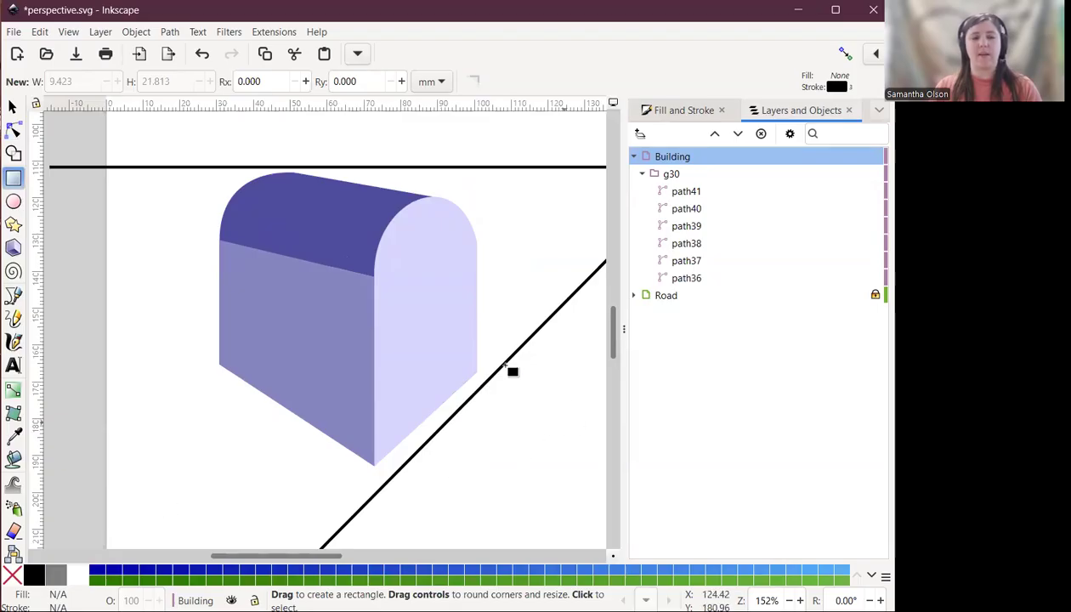
pyautogui.moveTo(412, 336); pyautogui.dragTo(449, 415)
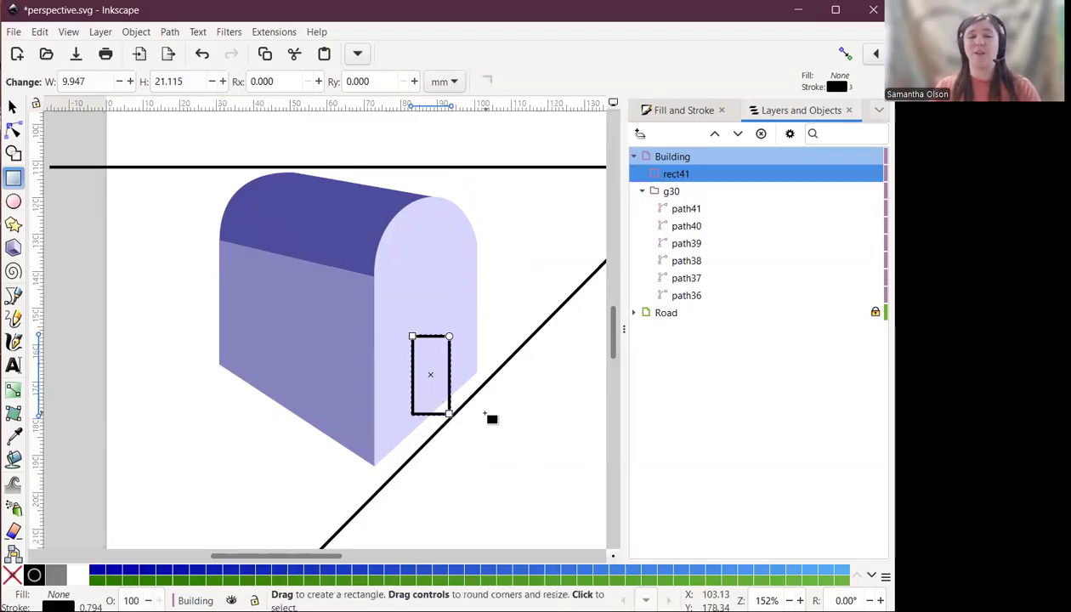
# - Collapse the Building layer and add a new layer named Guidelines above it
pyautogui.click(633, 157)
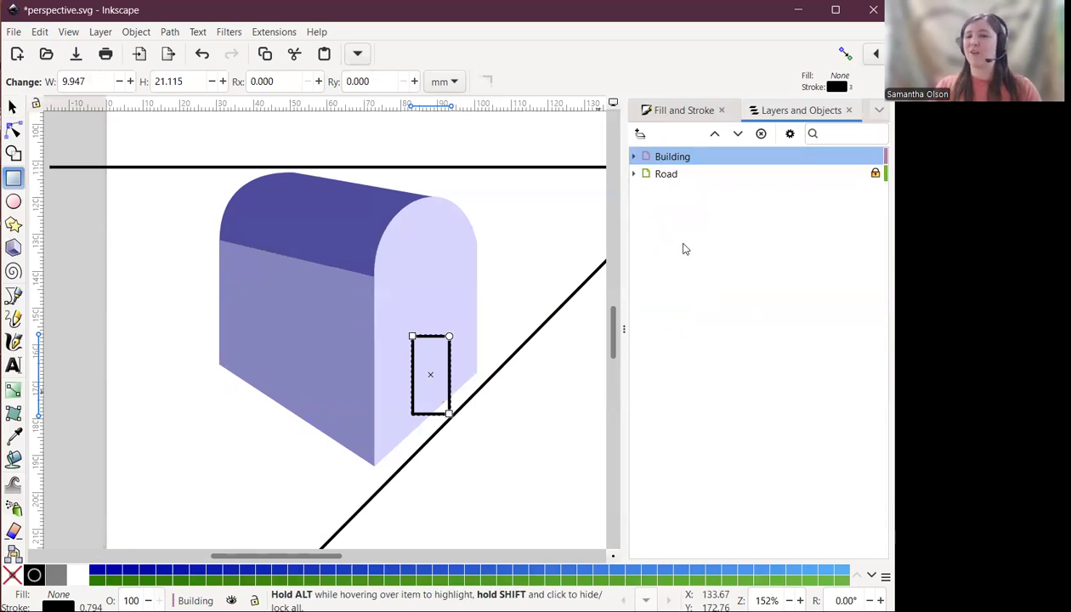
pyautogui.click(640, 133)
pyautogui.write('Guidelines')
pyautogui.press('Return')
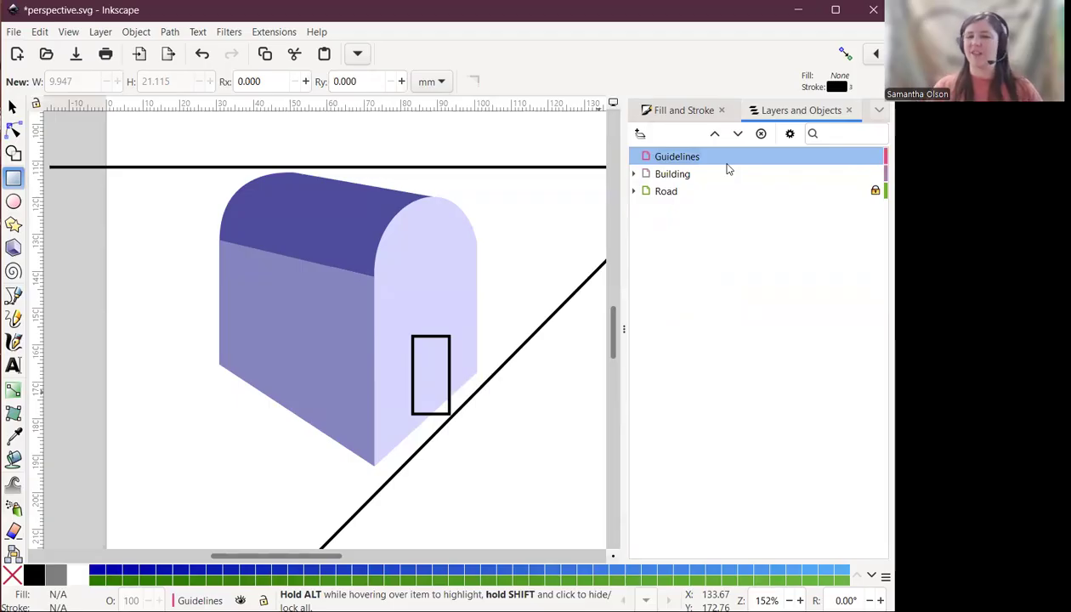
# - Draw two straight guide lines on the Guidelines layer, joining the road's vanishing point to the door's upper-left corner and to the wall's base below it
pyautogui.moveTo(314, 555); pyautogui.dragTo(348, 557)
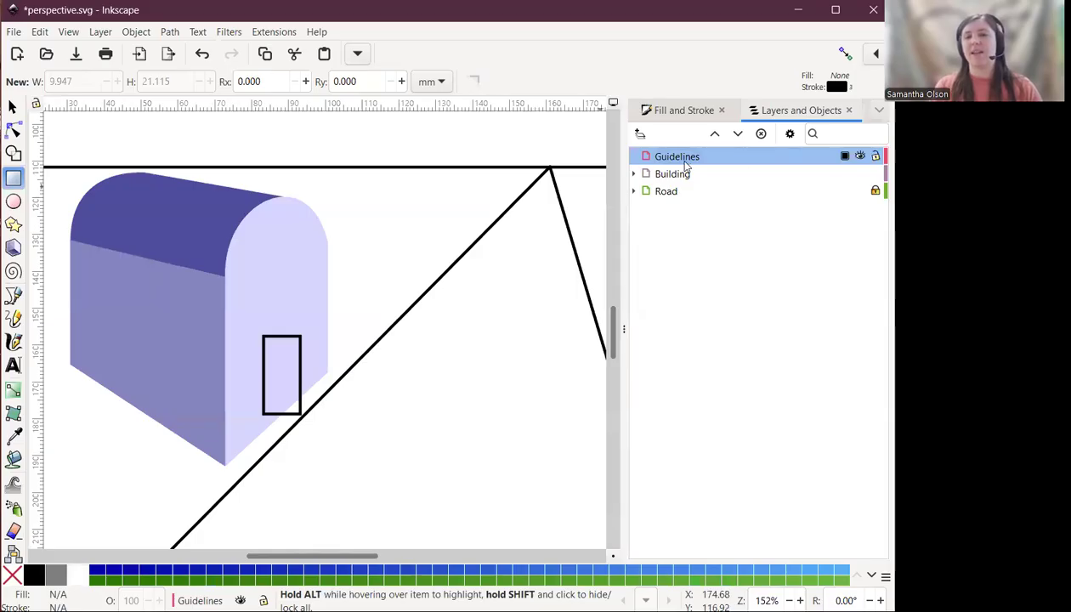
pyautogui.click(14, 321)
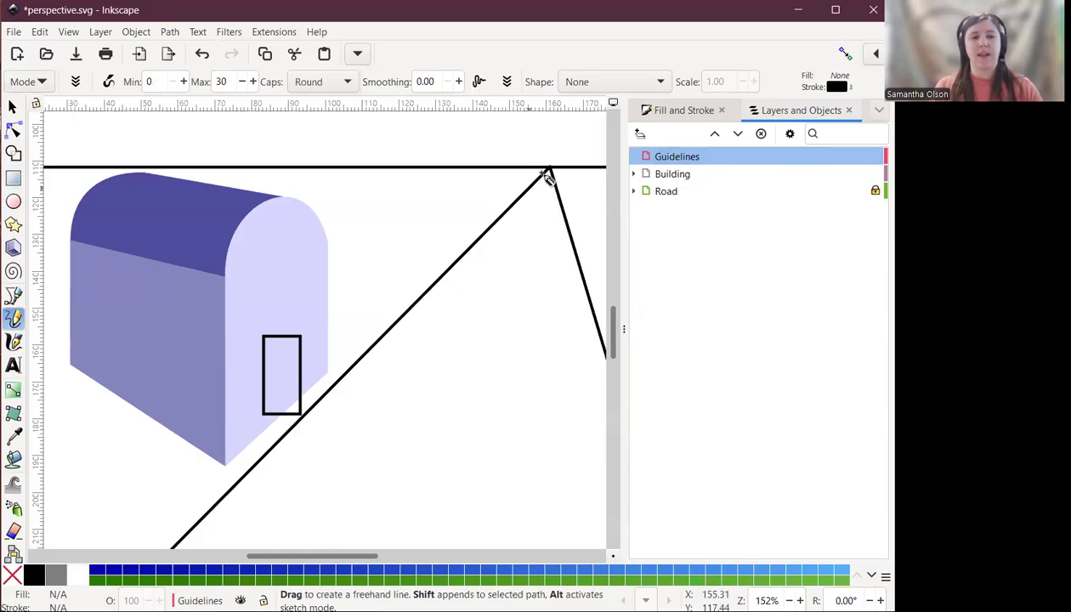
pyautogui.moveTo(552, 173)
pyautogui.mouseDown()
pyautogui.moveTo(442, 253)
pyautogui.moveTo(552, 172)
pyautogui.moveTo(514, 191)
pyautogui.moveTo(294, 371)
pyautogui.moveTo(268, 429)
pyautogui.mouseUp()
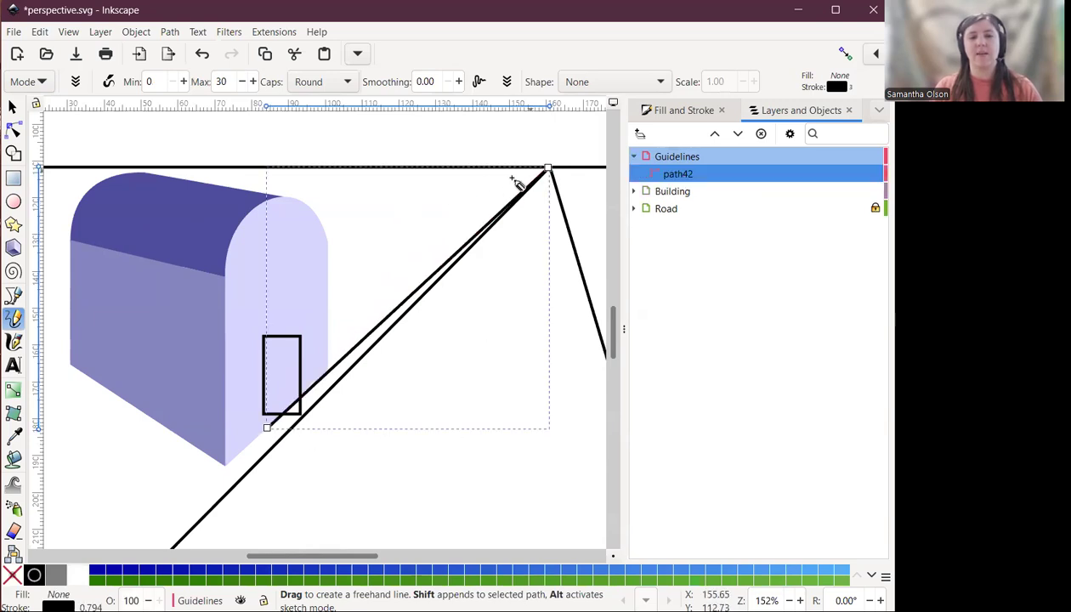
pyautogui.moveTo(267, 340)
pyautogui.mouseDown()
pyautogui.moveTo(454, 243)
pyautogui.moveTo(549, 170)
pyautogui.mouseUp()
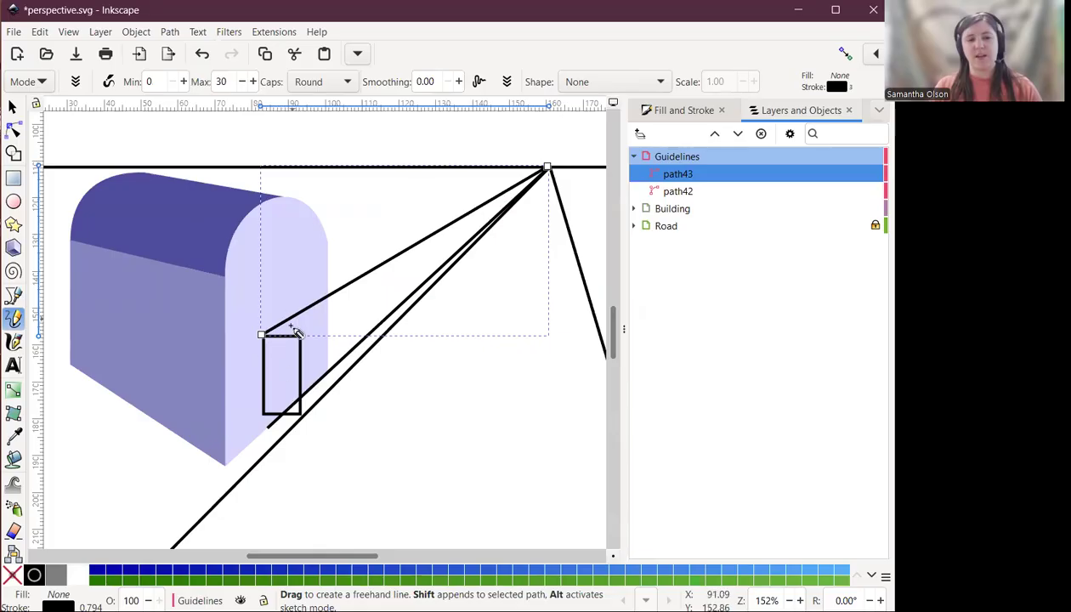
# - Make the Building layer active and convert the door rectangle to a path
pyautogui.click(685, 208)
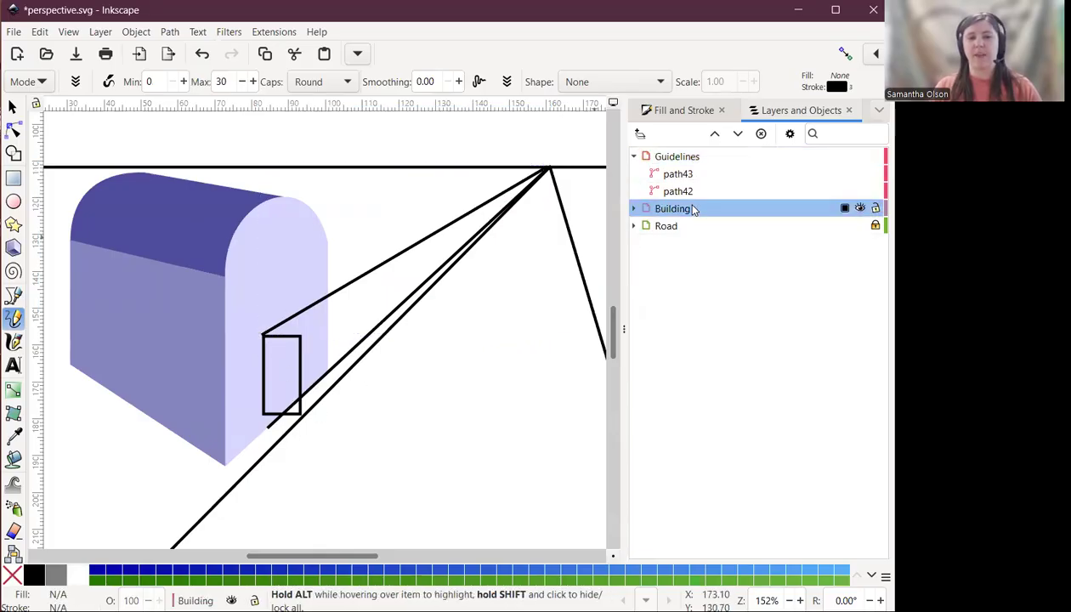
pyautogui.click(13, 106)
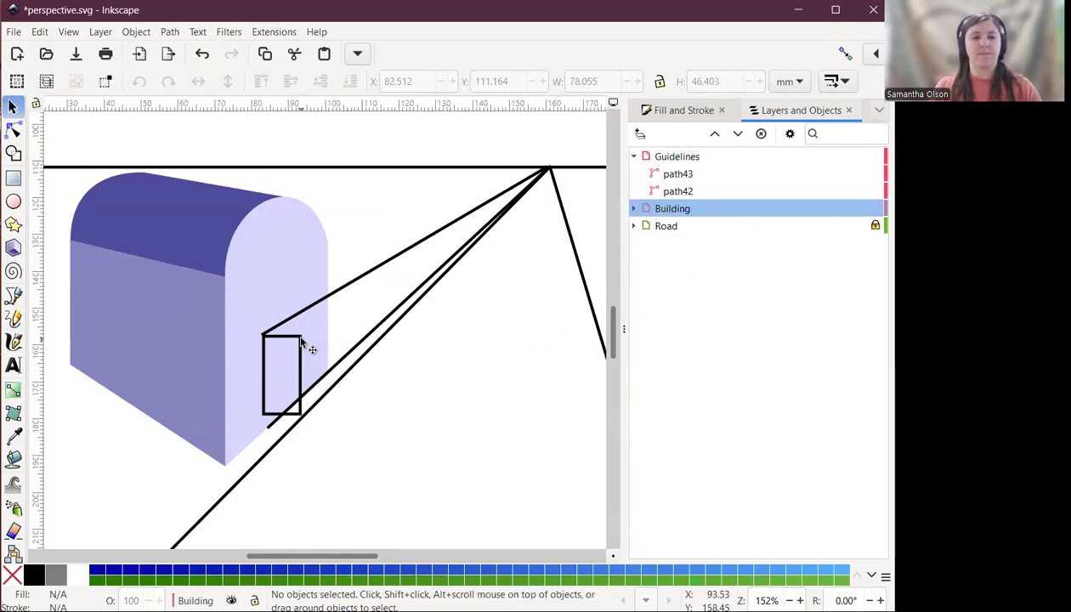
pyautogui.click(301, 365)
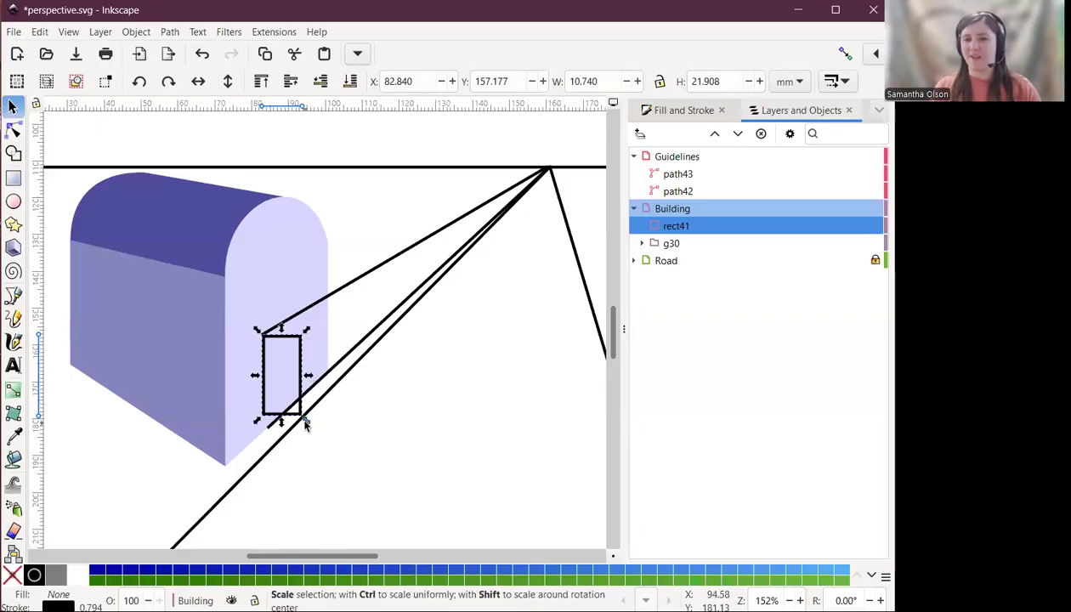
pyautogui.click(169, 31)
pyautogui.click(204, 48)
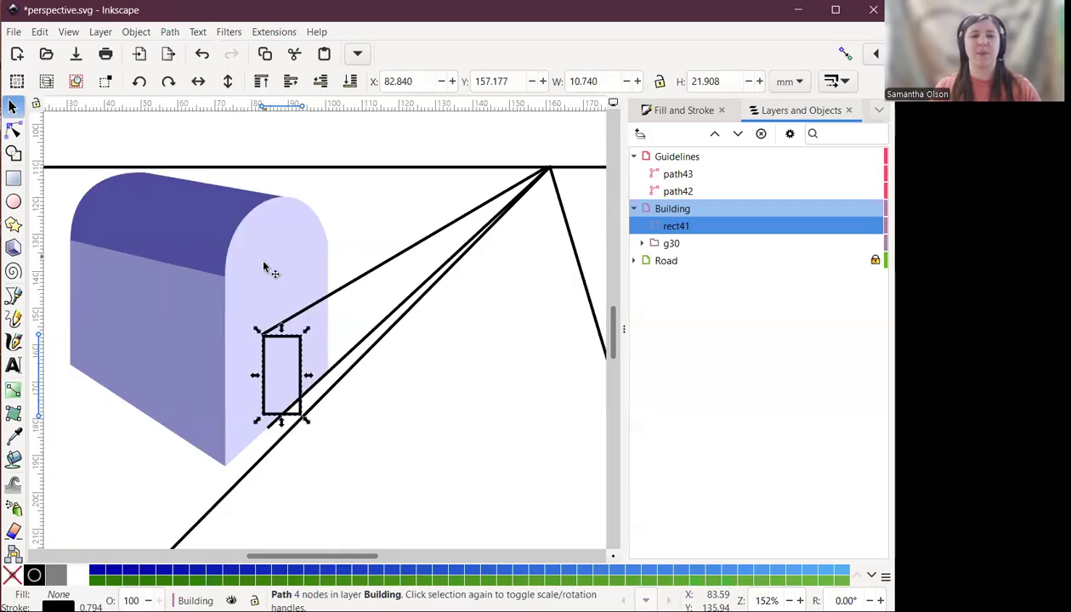
# - Move the door's right nodes onto the guide lines, the upper to about X 92.8, Y 151.8 mm and the lower to about Y 174.5 mm
pyautogui.click(12, 127)
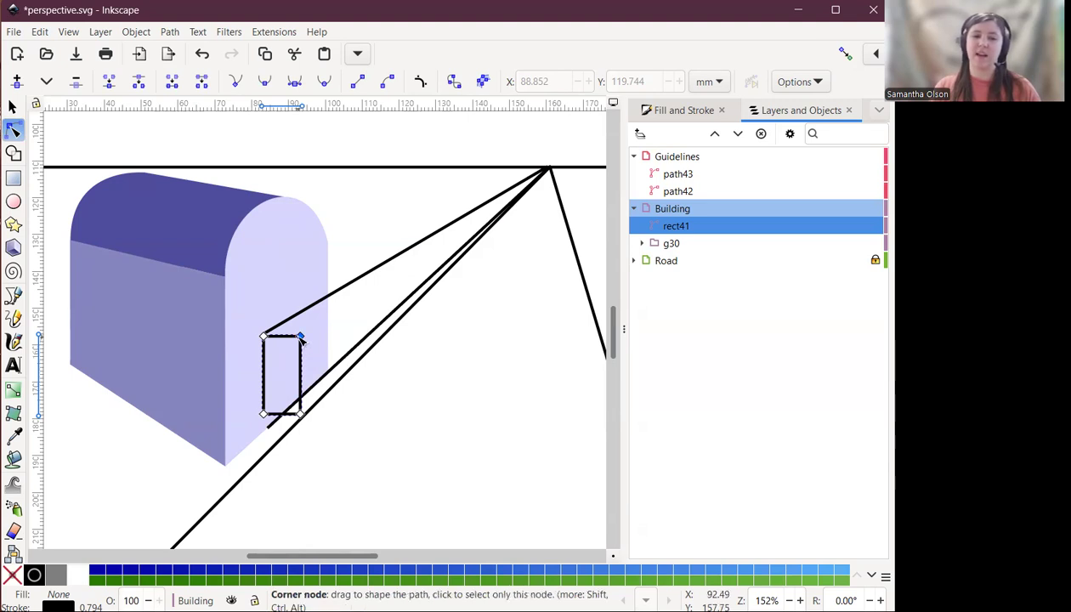
pyautogui.moveTo(302, 339); pyautogui.dragTo(299, 315)
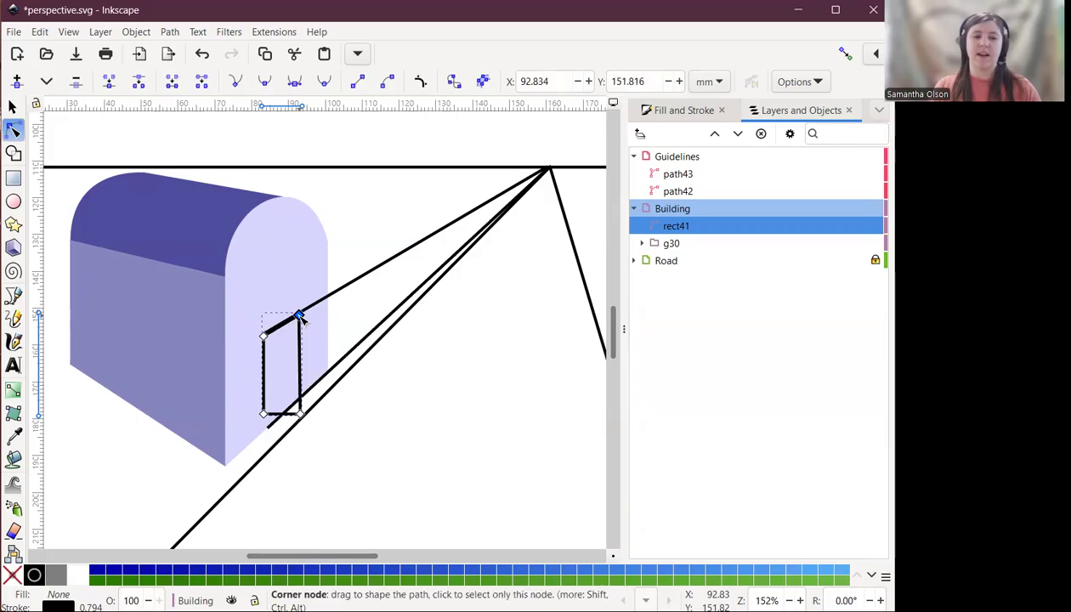
pyautogui.click(302, 415)
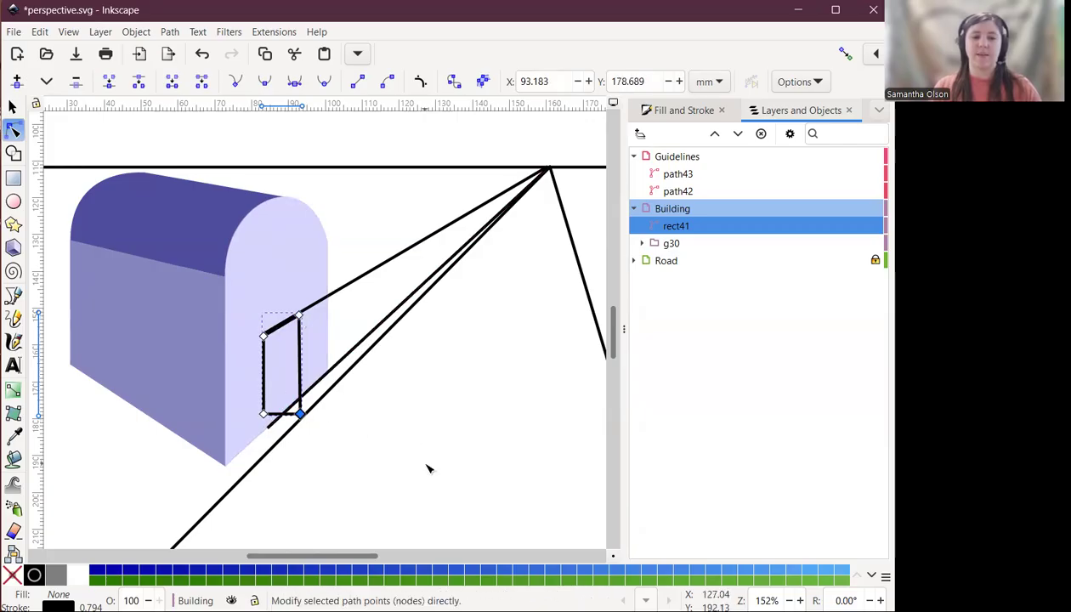
pyautogui.press('Up')
pyautogui.press('Up')
pyautogui.press('Up')
pyautogui.press('Up')
pyautogui.press('Up')
pyautogui.press('Up')
pyautogui.press('Up')
pyautogui.press('Up')
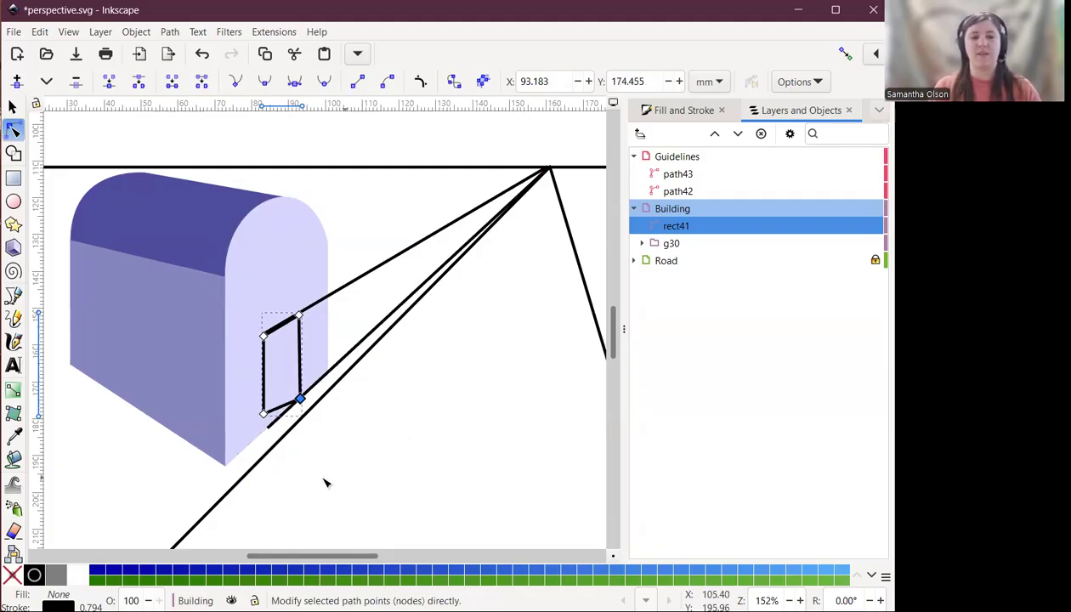
# - Lower the door's bottom-left node to about Y 183.5 mm so its base follows the lower guide line, and deselect the door
pyautogui.click(263, 413)
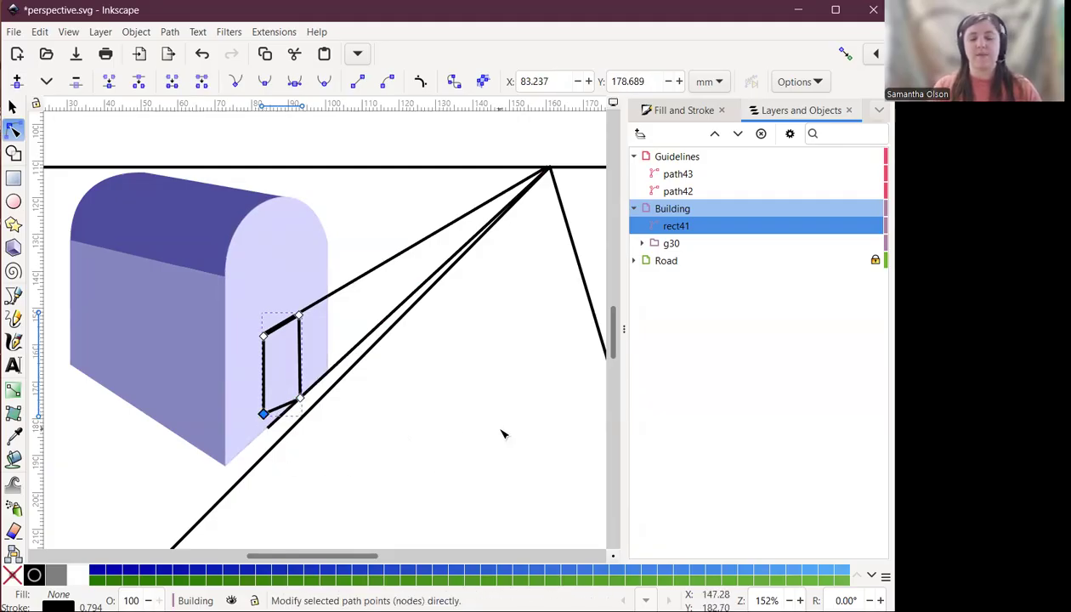
pyautogui.press('Down')
pyautogui.press('Down')
pyautogui.press('Down')
pyautogui.press('Down')
pyautogui.press('Down')
pyautogui.press('Down')
pyautogui.press('Down')
pyautogui.press('Down')
pyautogui.press('Down')
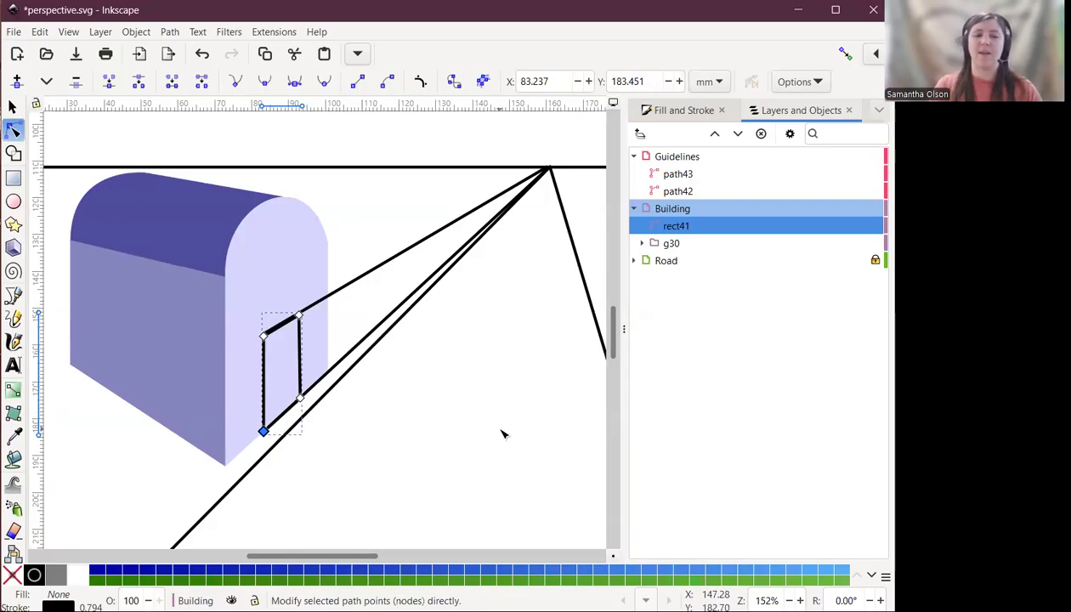
pyautogui.click(12, 106)
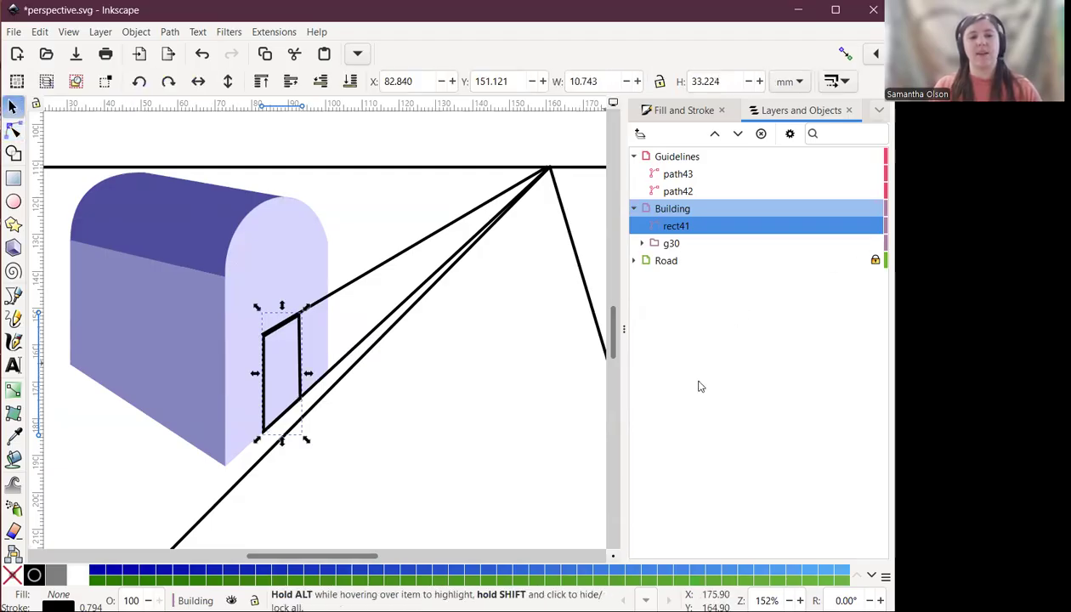
pyautogui.click(548, 350)
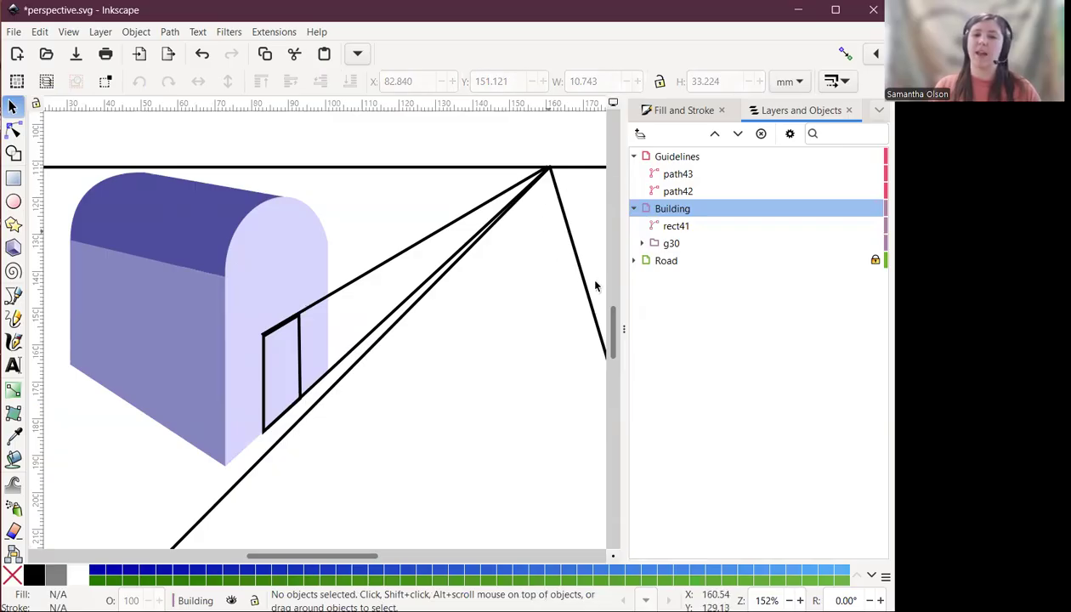
# - Collapse the Guidelines layer, then hide and lock it
pyautogui.click(633, 156)
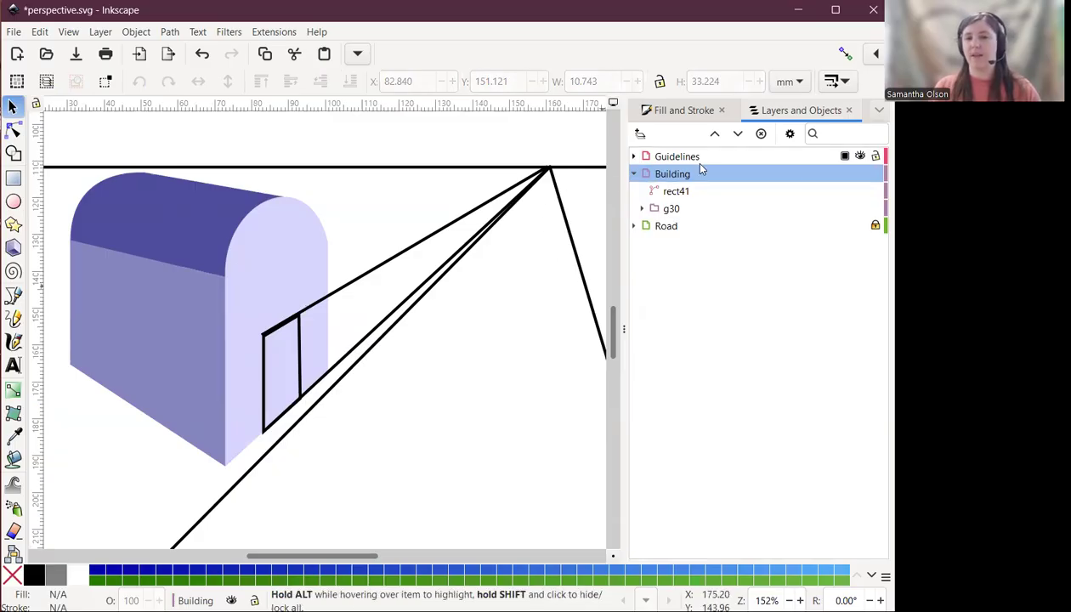
pyautogui.click(860, 156)
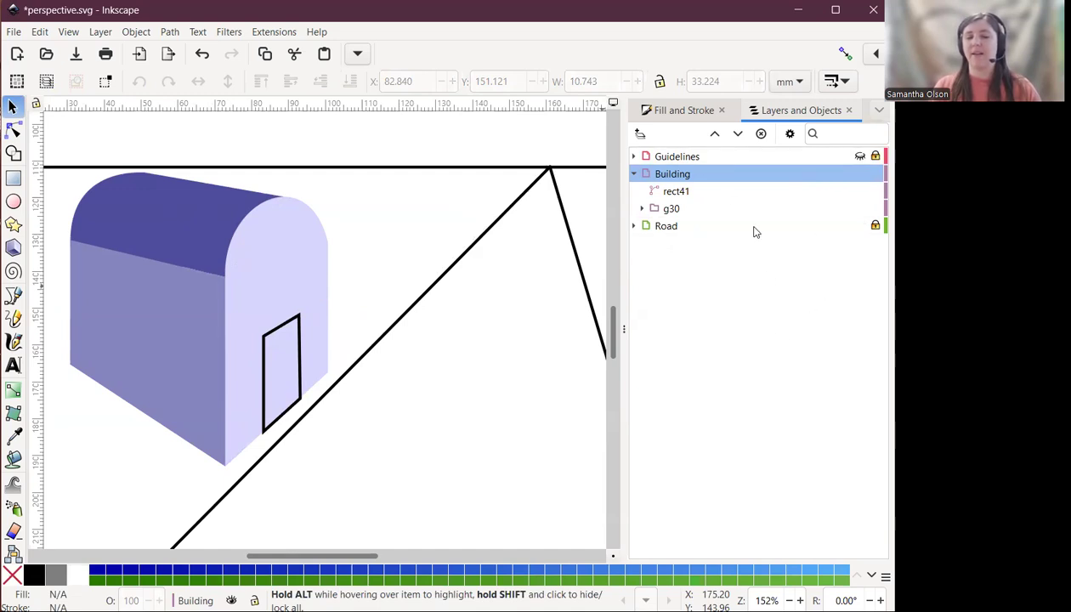
# - Give the door a flat 8686bf fill, remove its stroke, and deselect it
pyautogui.click(278, 338)
pyautogui.click(667, 110)
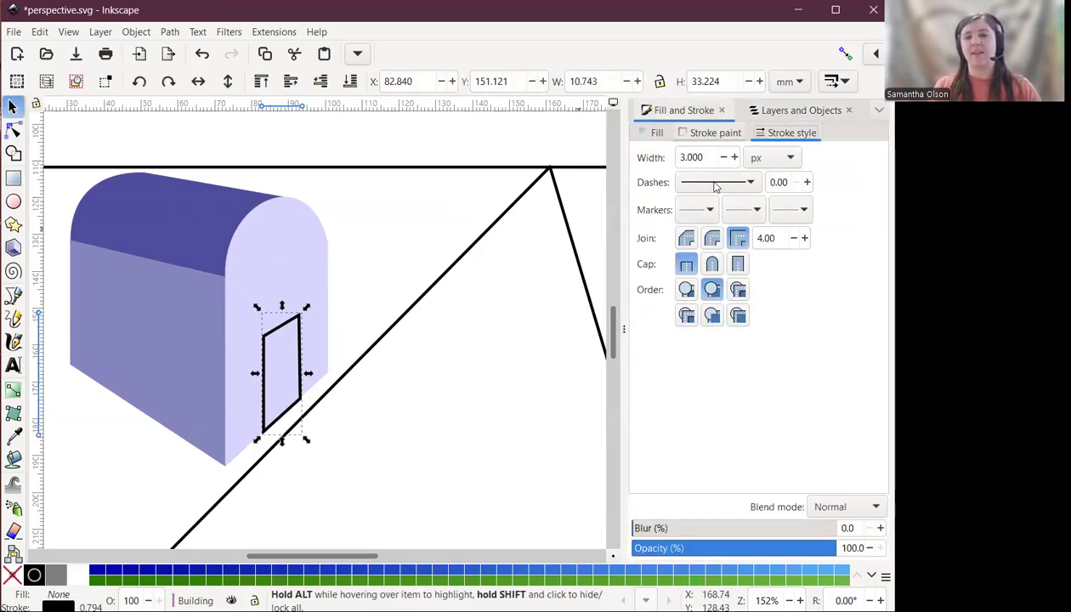
pyautogui.click(657, 132)
pyautogui.click(659, 152)
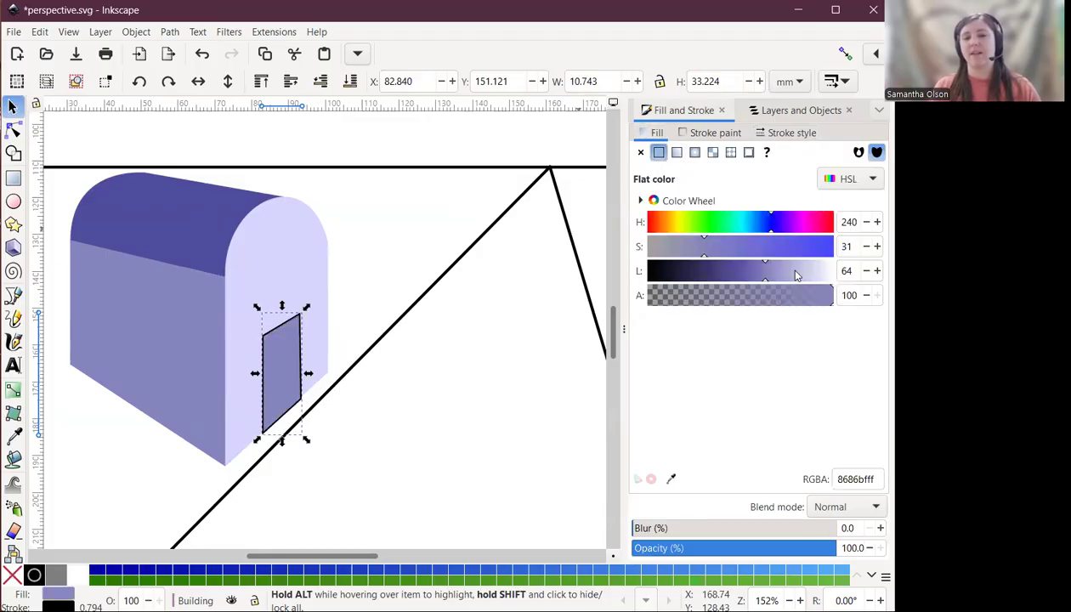
pyautogui.click(685, 138)
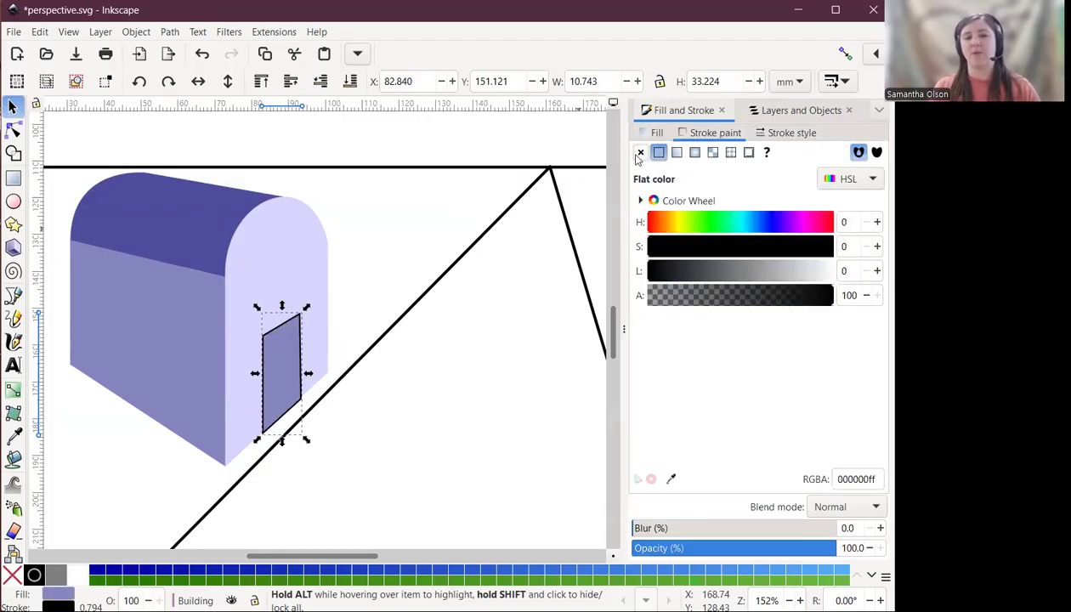
pyautogui.click(640, 152)
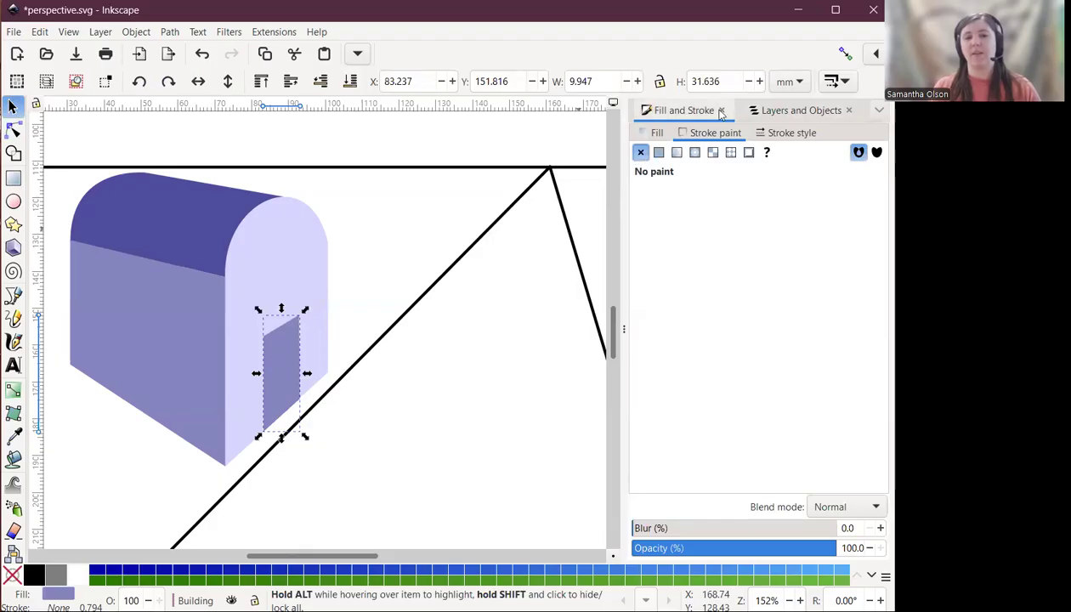
pyautogui.click(523, 280)
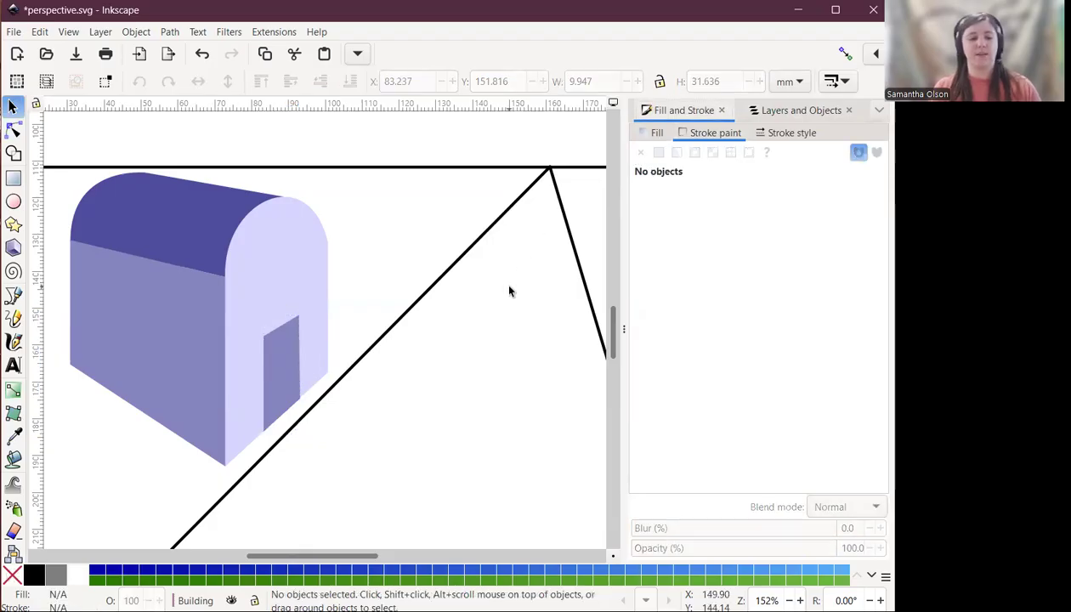
pyautogui.scroll(-2, 509, 291)
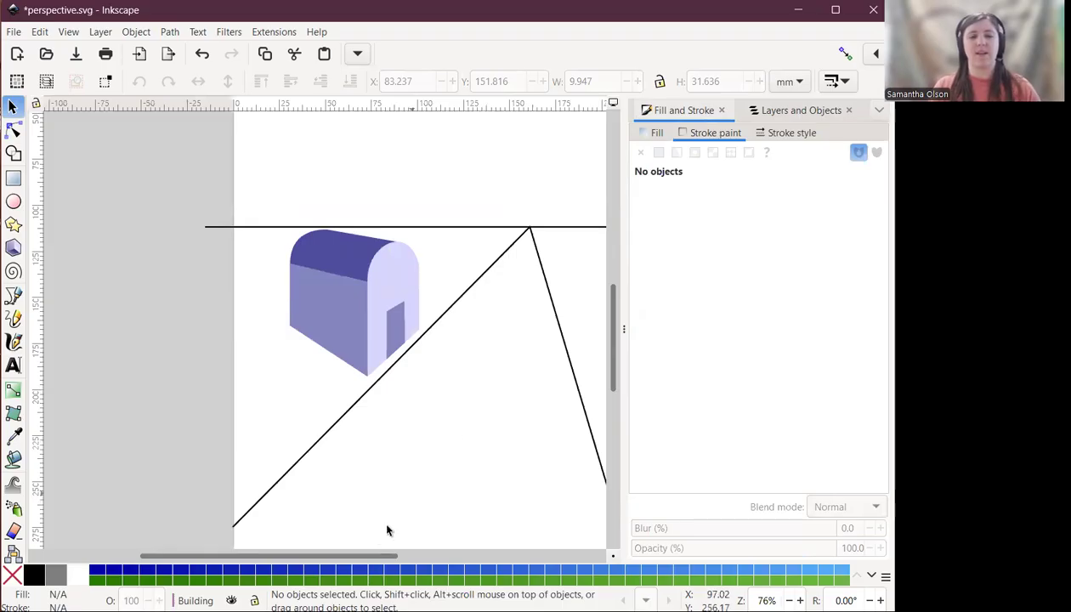
pyautogui.moveTo(365, 556); pyautogui.dragTo(411, 571)
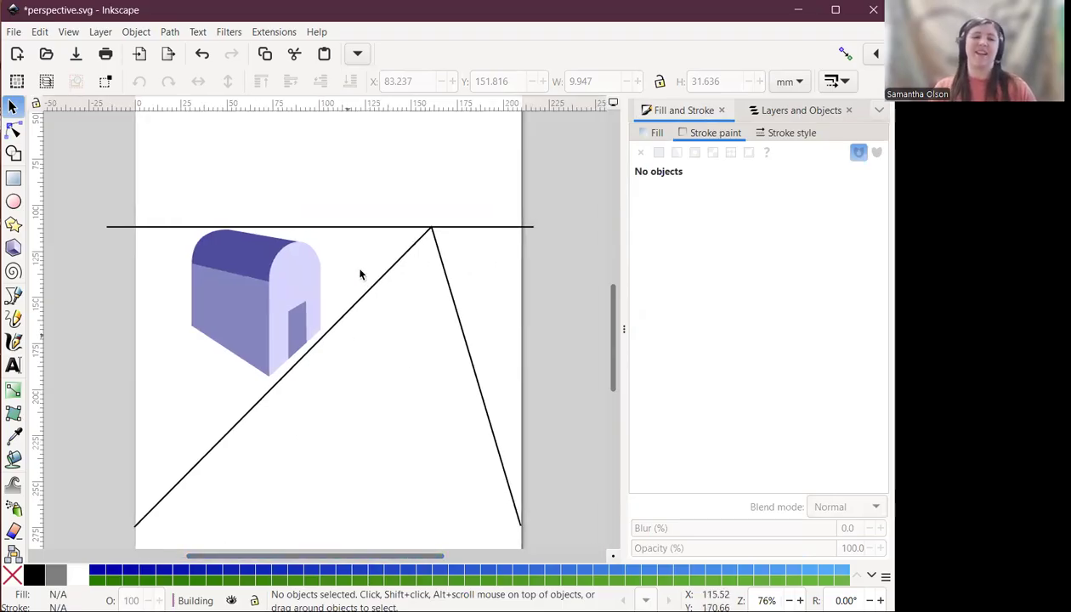